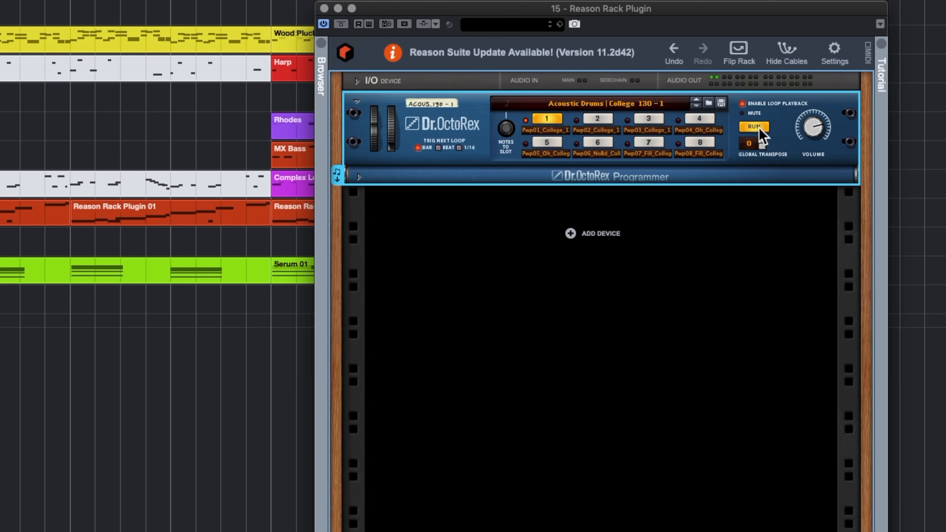
Step: Stop the Dr. OctoRex loop and transfer its MIDI notes to the plugin's sequencer track at bar 10
{"action": "left_click", "coordinate": [760, 128]}
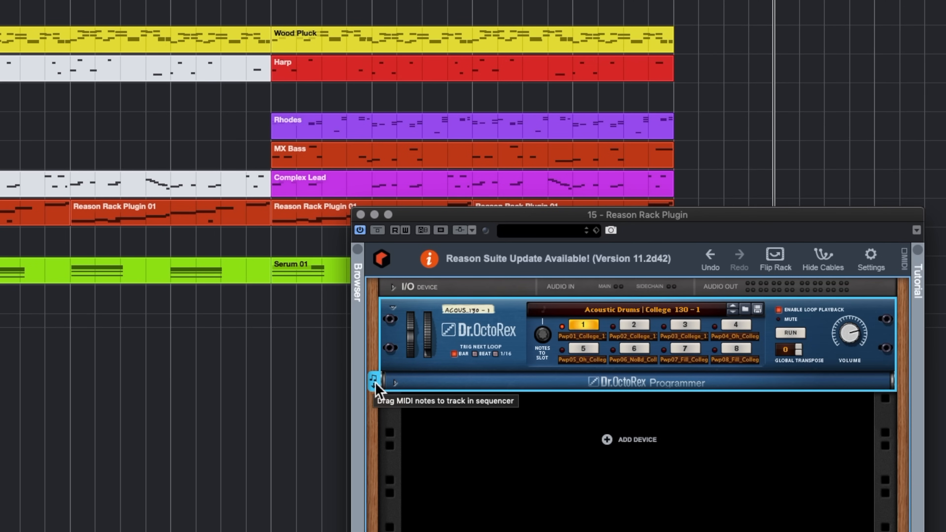
{"action": "left_click_drag", "start_coordinate": [374, 382], "coordinate": [792, 309]}
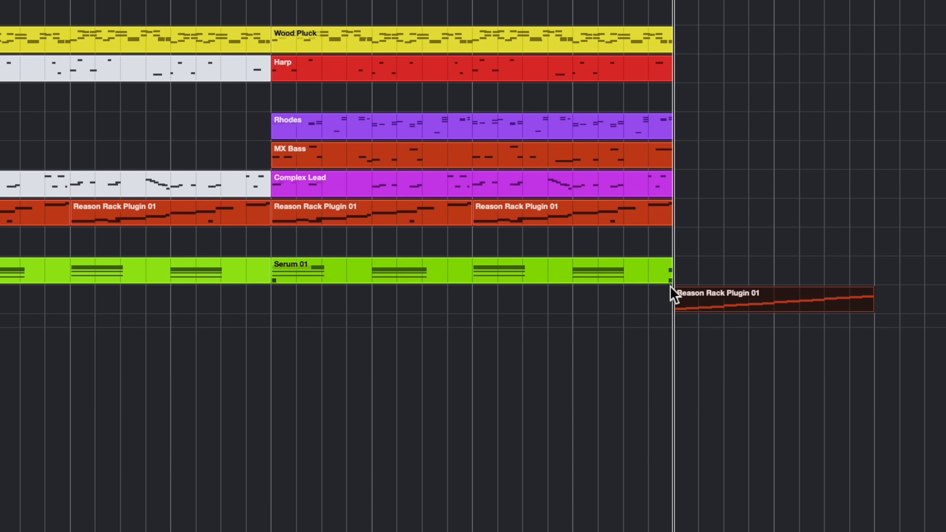
Step: Open the transferred Dr. OctoRex part for note editing and play it from bar 10
{"action": "double_click", "coordinate": [738, 297]}
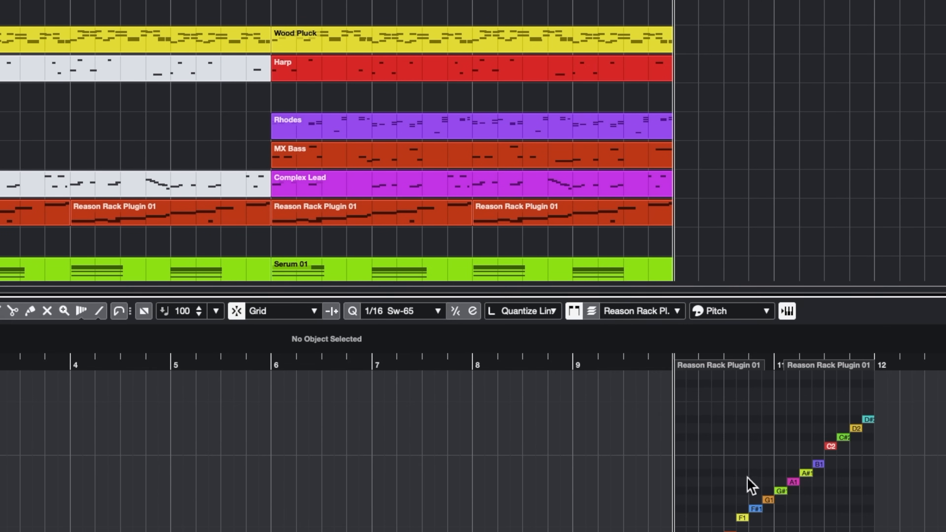
{"action": "key", "text": "h"}
{"action": "left_click_drag", "start_coordinate": [338, 365], "coordinate": [385, 423]}
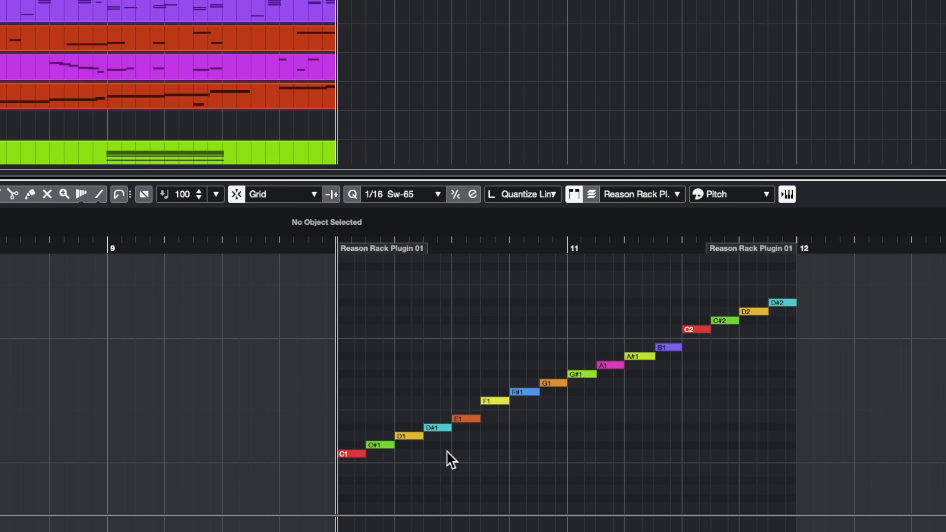
{"action": "key", "text": "space"}
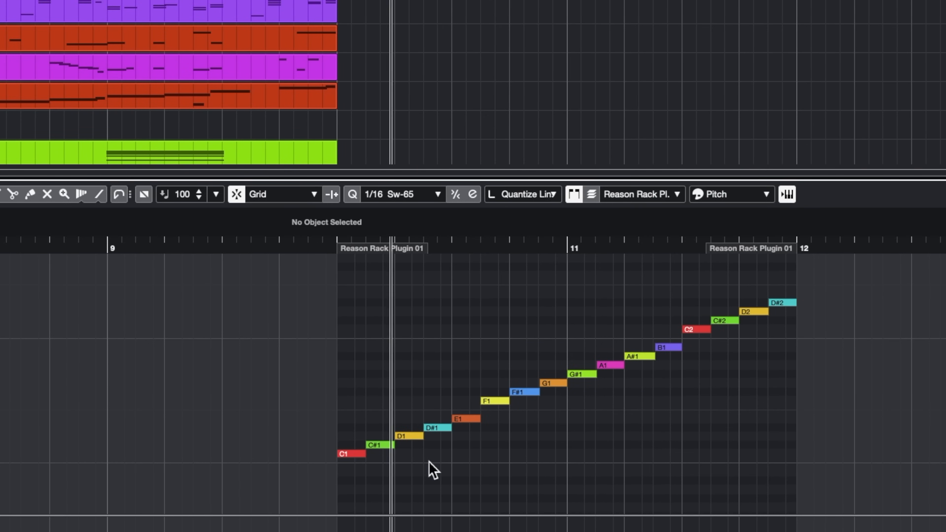
Step: Move the D1 note slightly earlier so it overlaps the end of the C#1 note, and check playback
{"action": "left_click_drag", "start_coordinate": [414, 439], "coordinate": [402, 439]}
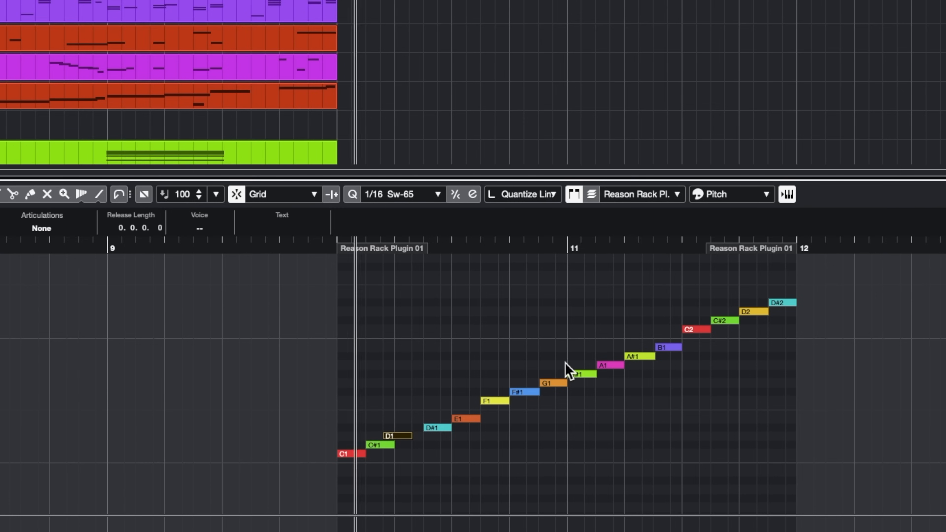
{"action": "key", "text": "space"}
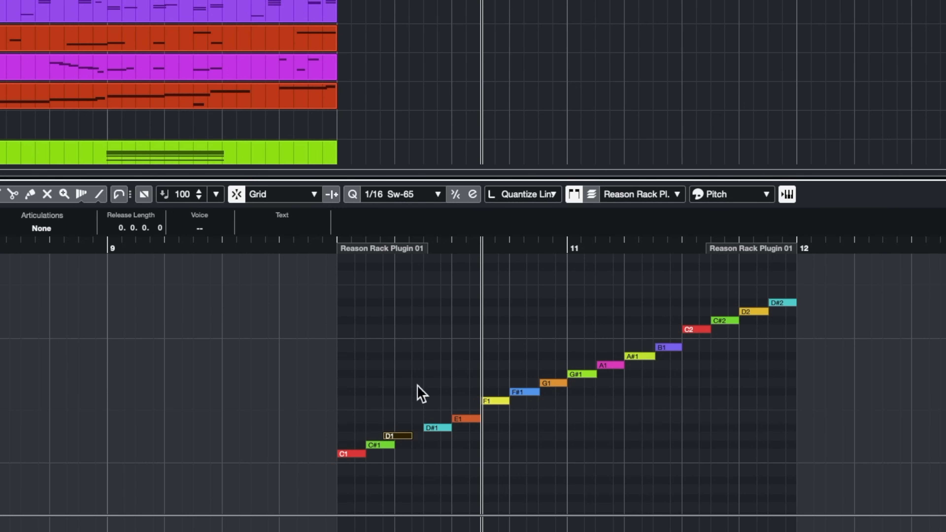
Step: Disable loop playback on Dr. OctoRex, close the plugin window and play the part from bar 10
{"action": "left_click", "coordinate": [789, 196]}
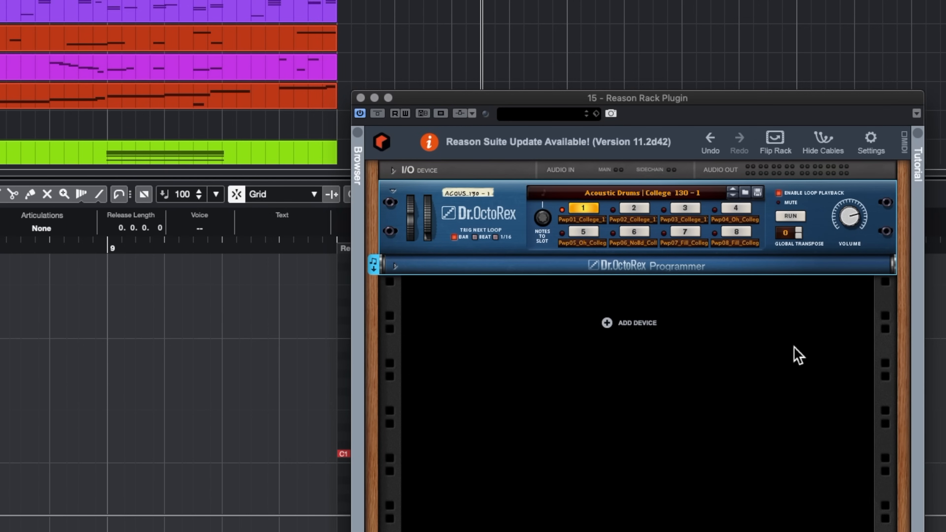
{"action": "left_click", "coordinate": [779, 193]}
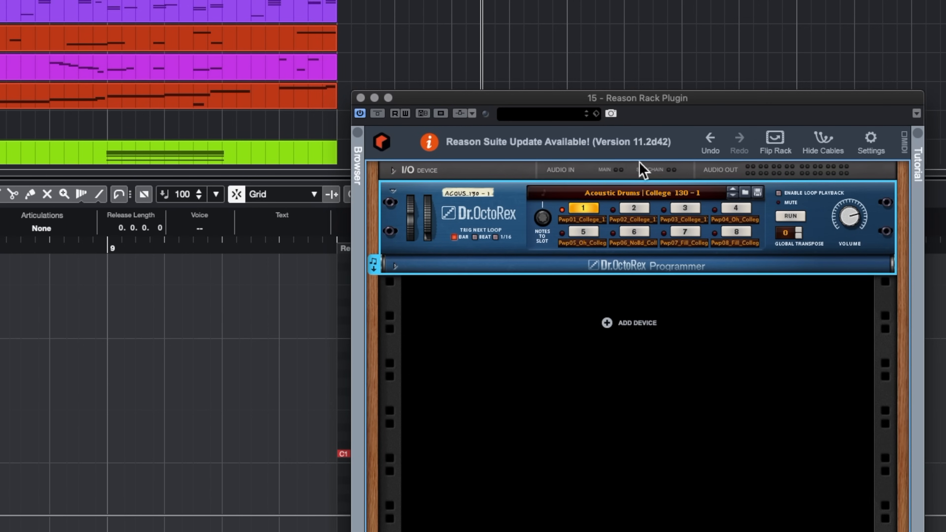
{"action": "left_click", "coordinate": [360, 97]}
{"action": "left_click", "coordinate": [344, 247]}
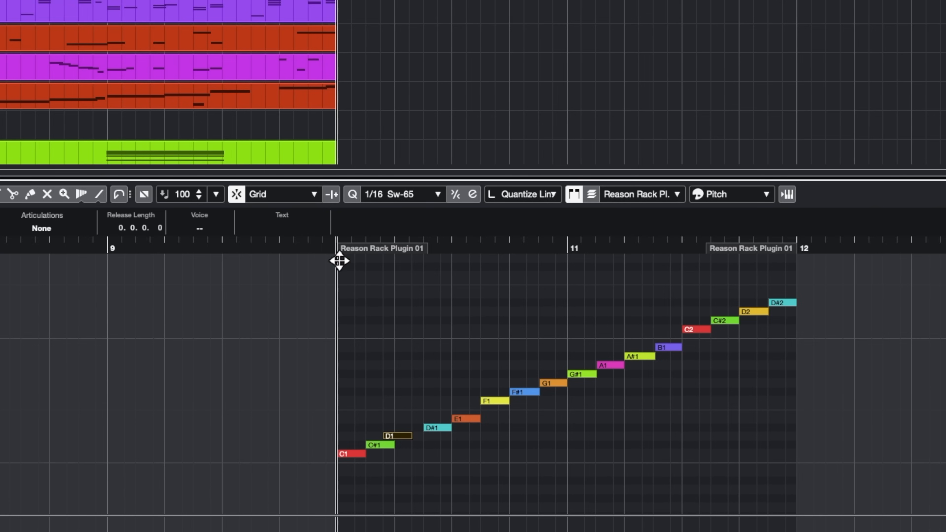
{"action": "key", "text": "space"}
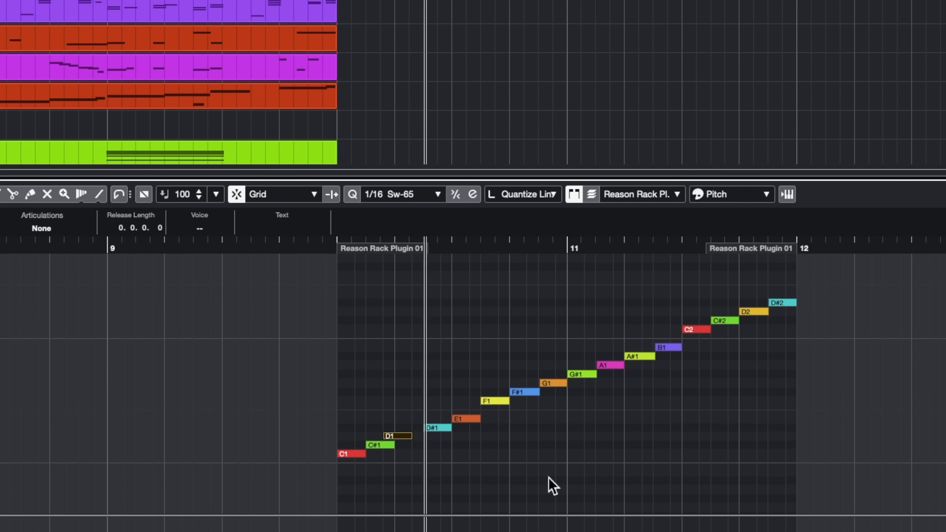
Step: Add a short E1 note below the end of the F1 note and replay the part from bar 10
{"action": "key", "text": "space"}
{"action": "left_click", "coordinate": [507, 420], "text": "alt"}
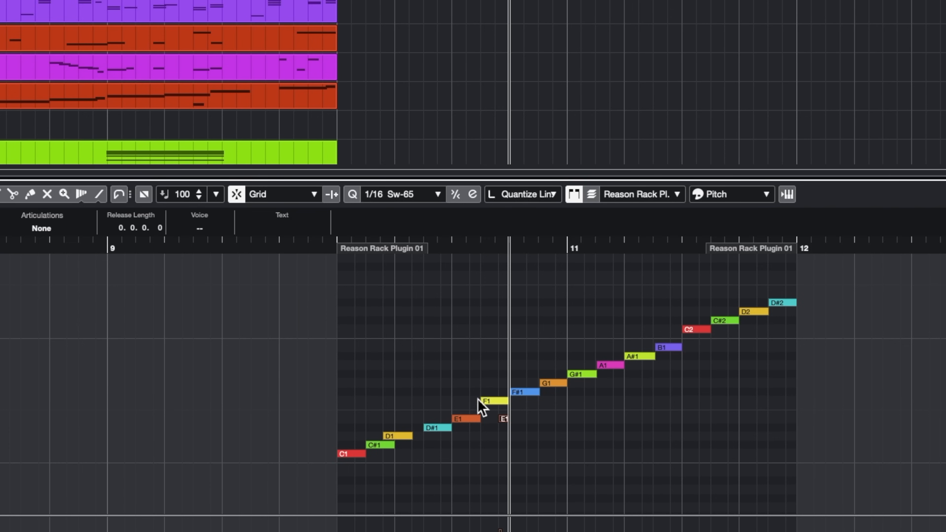
{"action": "left_click", "coordinate": [338, 249]}
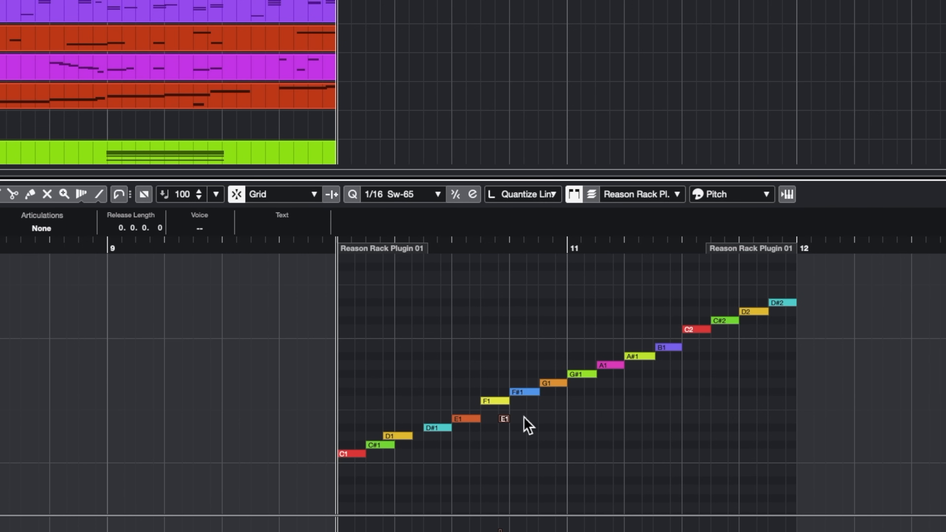
{"action": "key", "text": "space"}
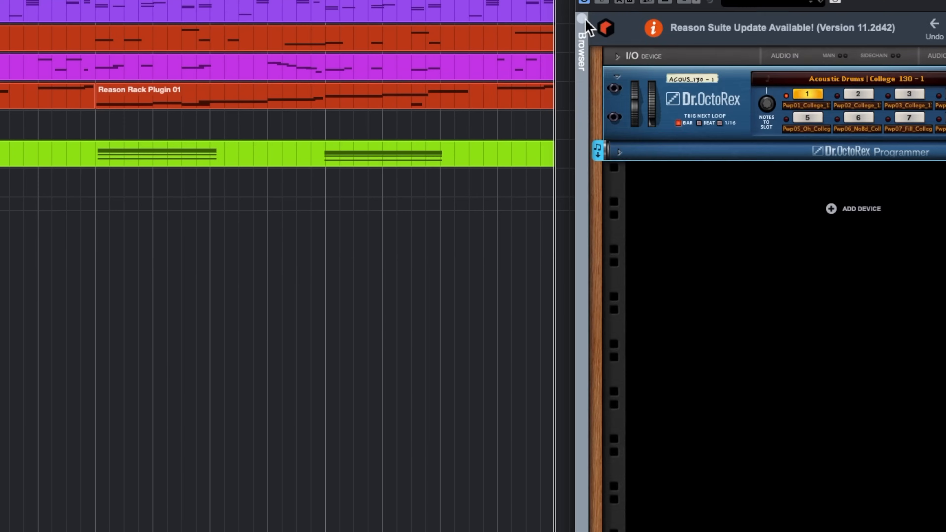
Step: Show the rack's device browser and load the Europa Shapeshifting Synthesizer in place of Dr. OctoRex
{"action": "left_click", "coordinate": [747, 240]}
{"action": "left_click_drag", "start_coordinate": [833, 0], "coordinate": [664, 7]}
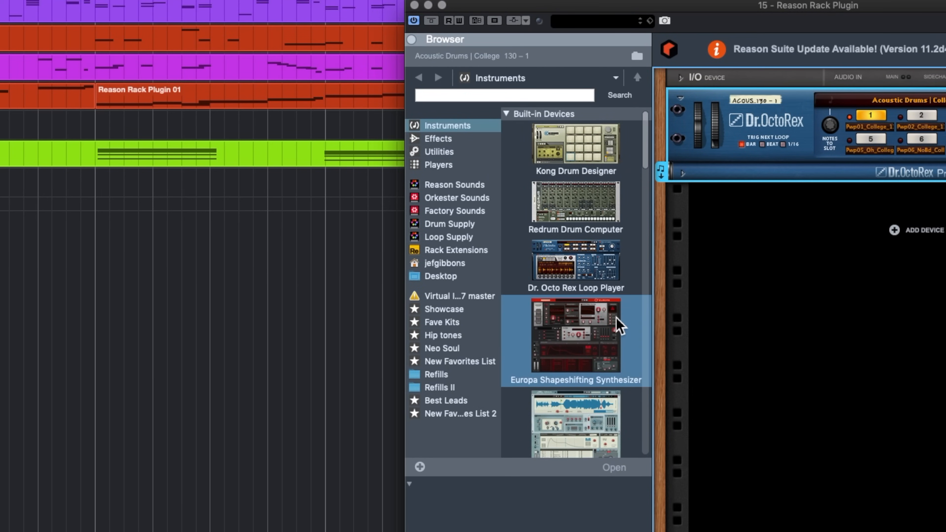
{"action": "left_click_drag", "start_coordinate": [600, 328], "coordinate": [861, 166]}
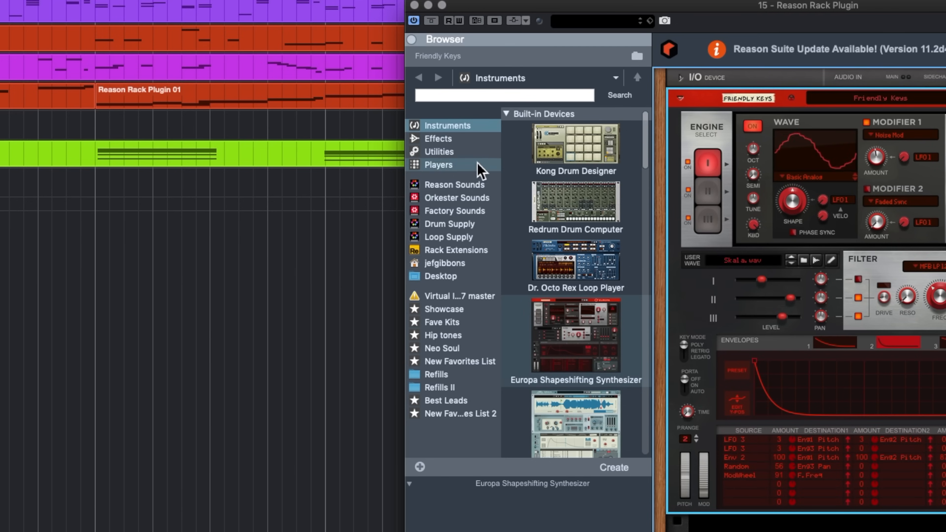
Step: Add a Matrix Pattern Sequencer from the Utilities devices below Europa and start it running
{"action": "left_click", "coordinate": [440, 152]}
{"action": "left_click_drag", "start_coordinate": [591, 208], "coordinate": [873, 416]}
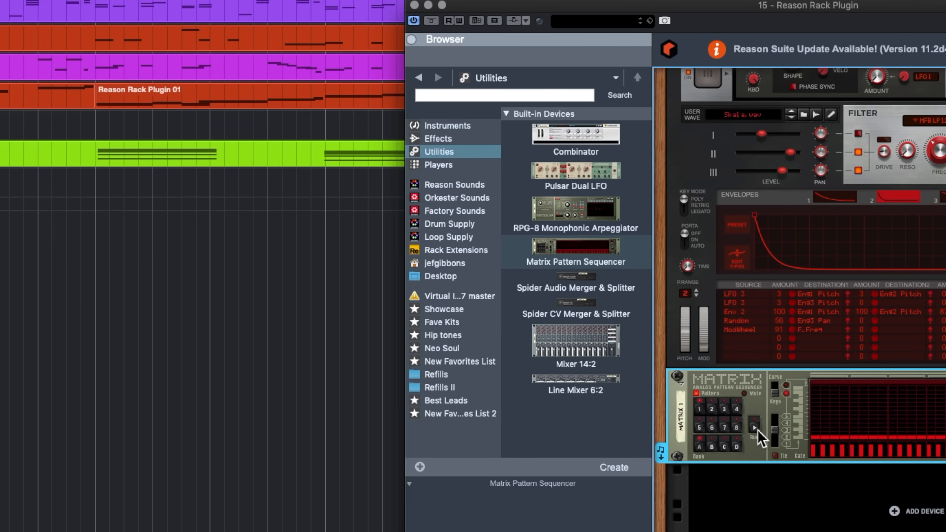
{"action": "left_click", "coordinate": [754, 427]}
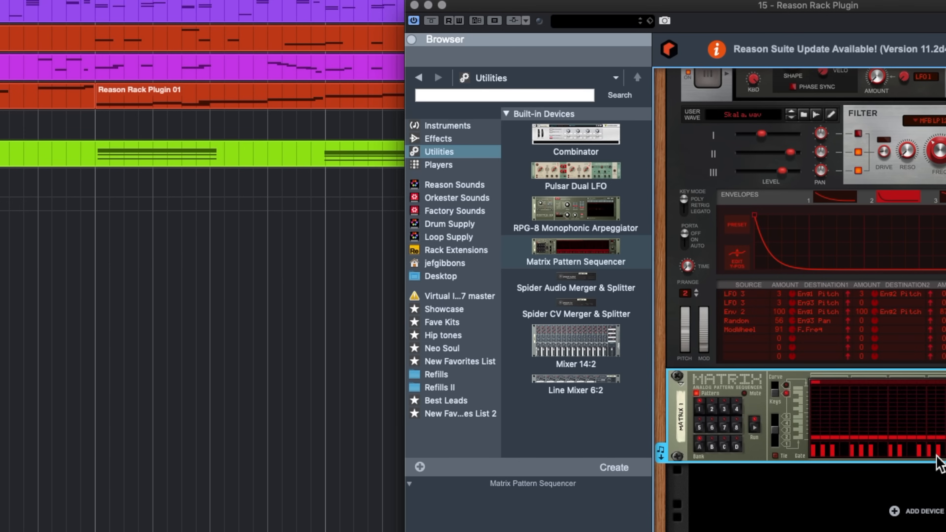
Step: Raise several steps of the Matrix pattern to higher notes to build a varied melody, and stop the sequencer
{"action": "left_click", "coordinate": [857, 405]}
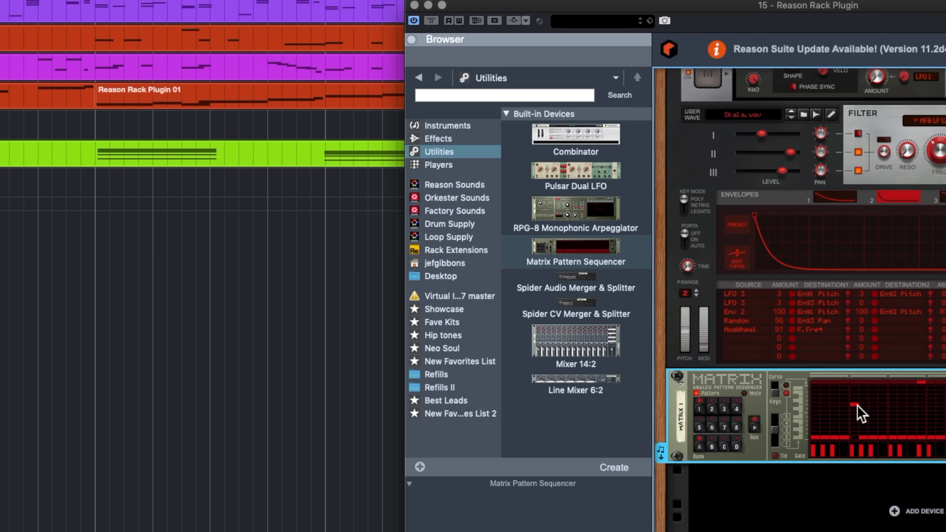
{"action": "left_click", "coordinate": [885, 409]}
{"action": "left_click", "coordinate": [894, 409]}
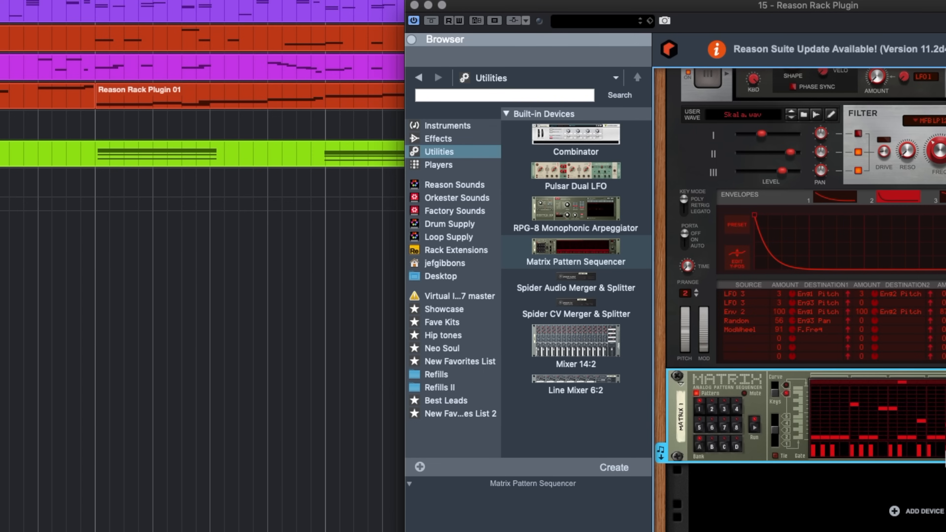
{"action": "left_click", "coordinate": [923, 427]}
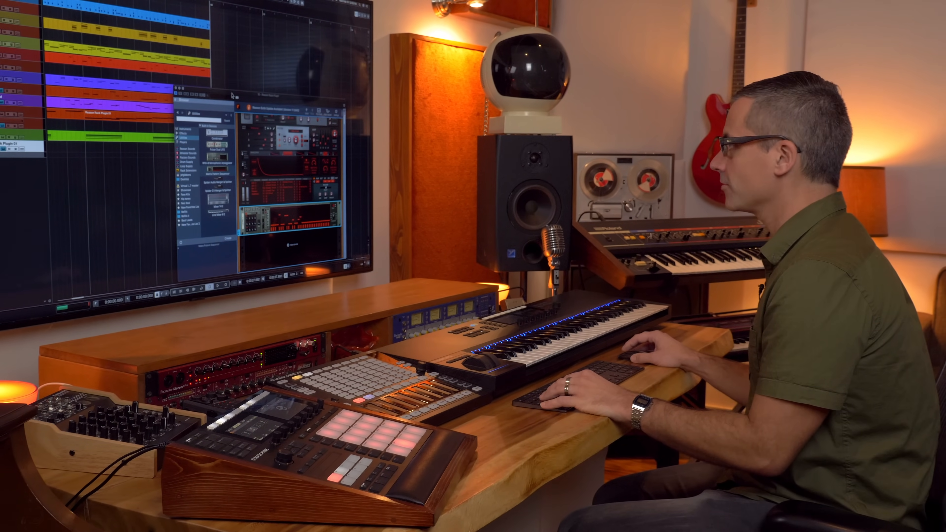
{"action": "left_click_drag", "start_coordinate": [243, 101], "coordinate": [242, 137]}
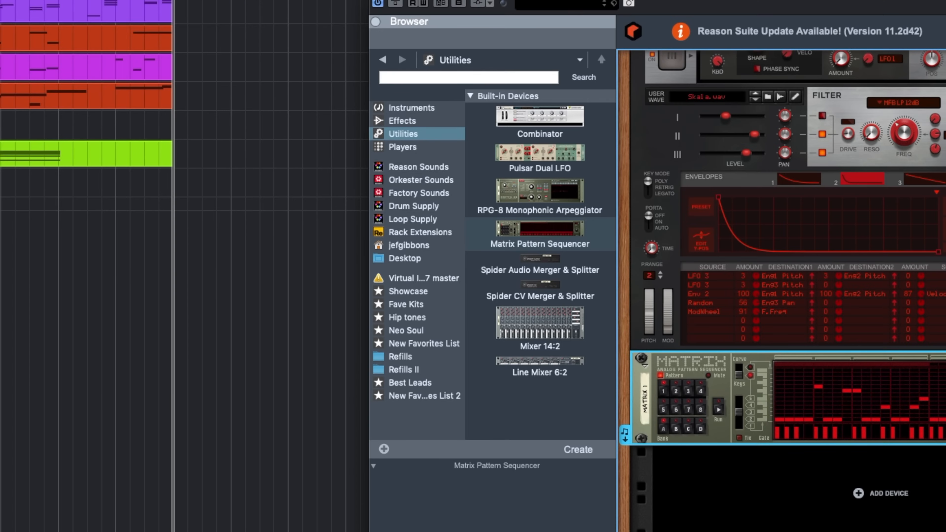
Step: Transfer the Matrix pattern as MIDI notes to the plugin's track at bar 10, select the part and play it
{"action": "left_click_drag", "start_coordinate": [626, 435], "coordinate": [194, 206]}
{"action": "key", "text": "space"}
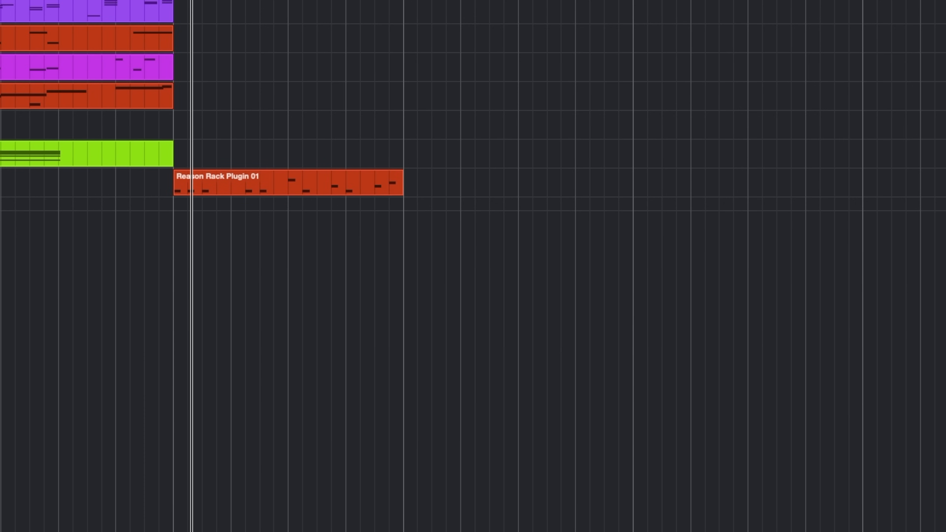
{"action": "left_click", "coordinate": [1, 183]}
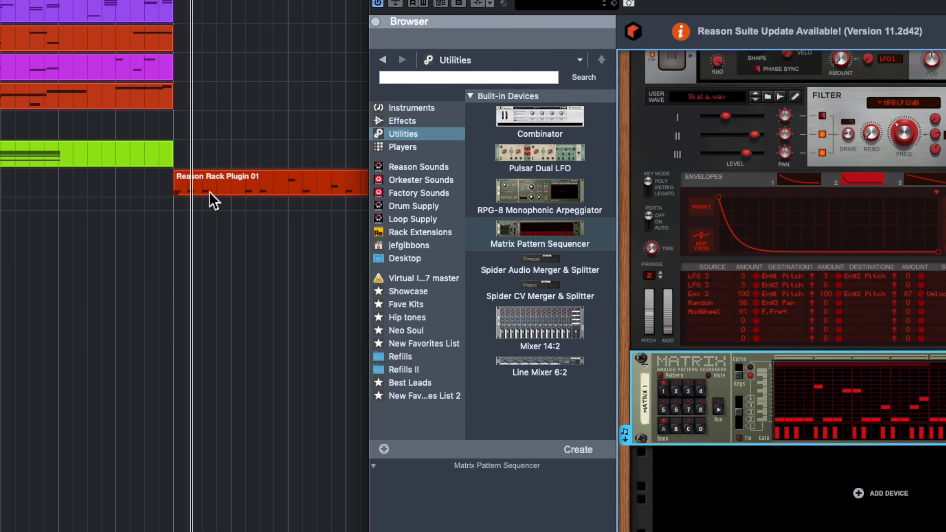
{"action": "left_click", "coordinate": [216, 198]}
{"action": "key", "text": "space"}
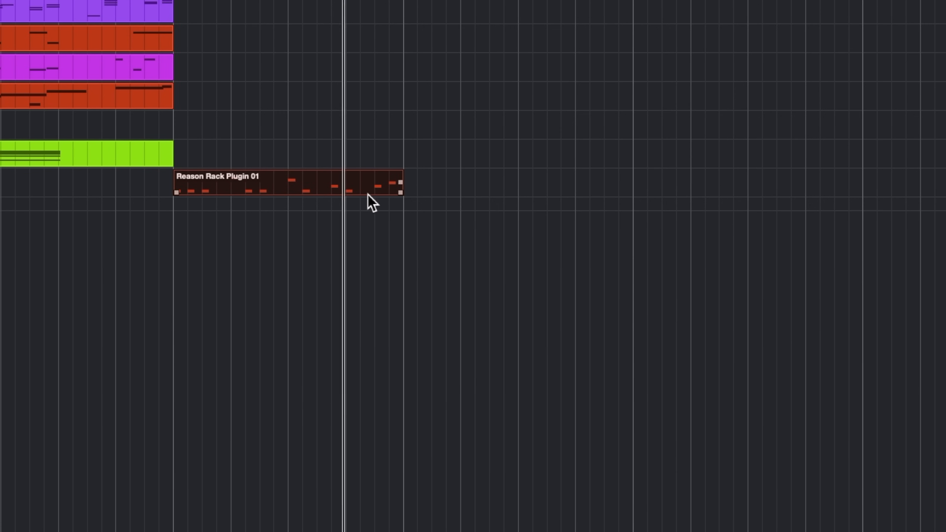
{"action": "double_click", "coordinate": [324, 182]}
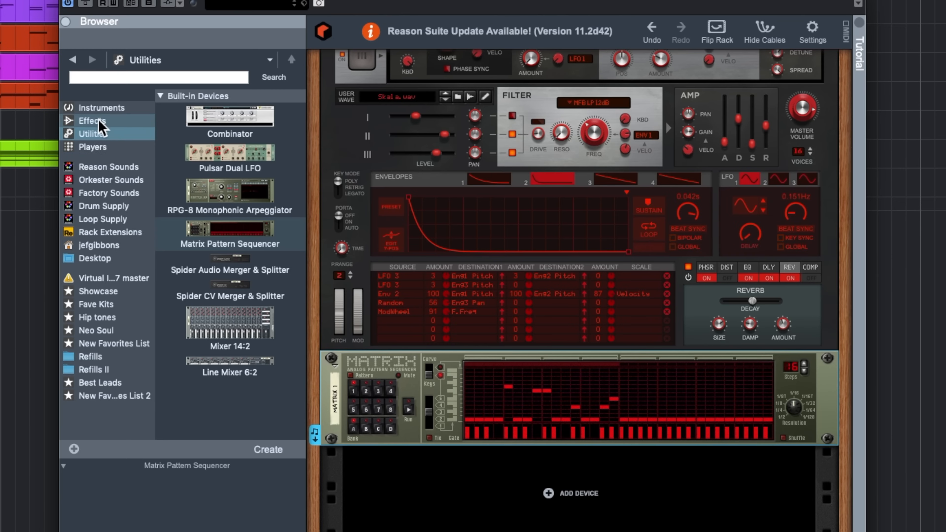
Step: Look through the Players devices in the browser, from Scales & Chords to Quad Note Generator
{"action": "left_click", "coordinate": [98, 147]}
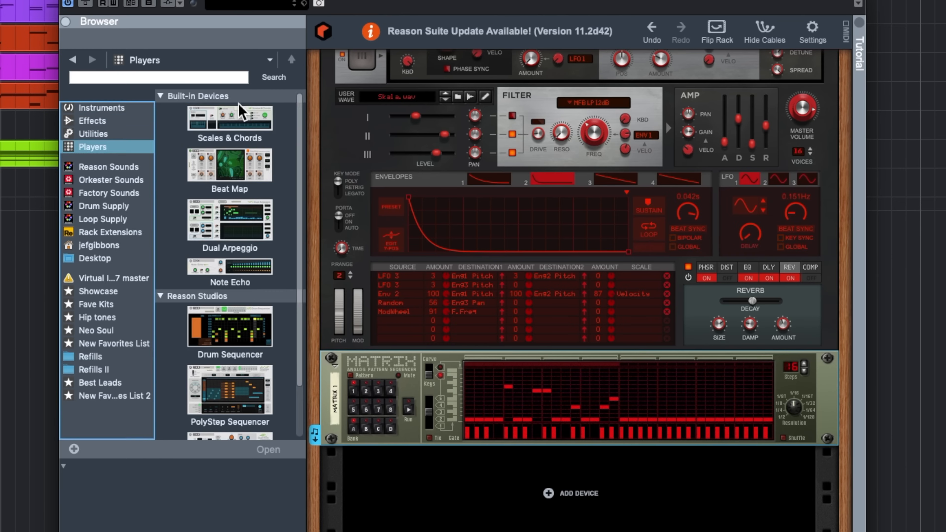
{"action": "scroll", "coordinate": [265, 369], "scroll_direction": "down", "scroll_amount": 3}
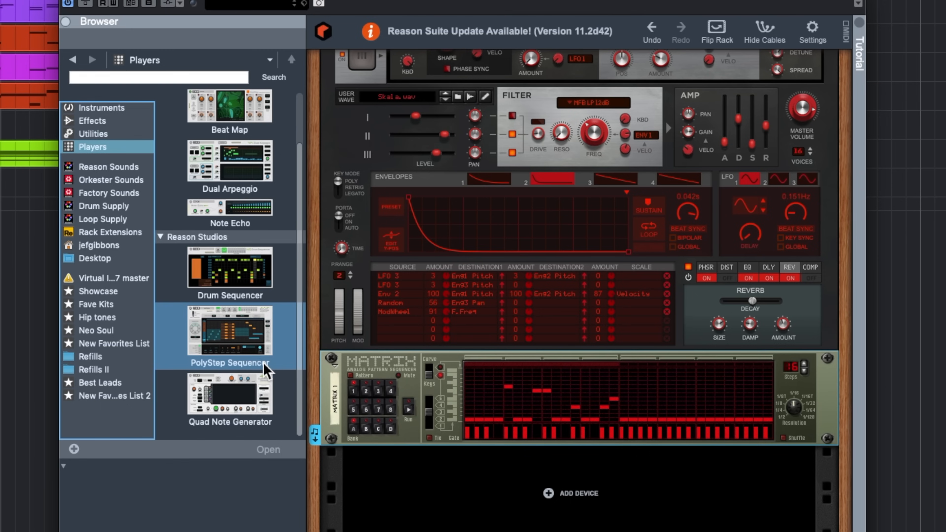
{"action": "scroll", "coordinate": [265, 369], "scroll_direction": "up", "scroll_amount": 3}
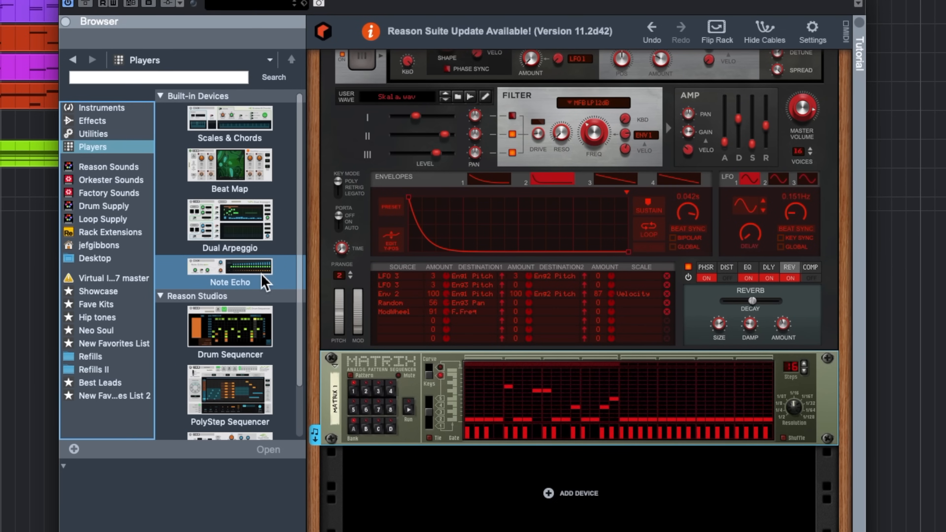
{"action": "left_click", "coordinate": [230, 220]}
{"action": "left_click", "coordinate": [230, 119]}
{"action": "left_click", "coordinate": [222, 186]}
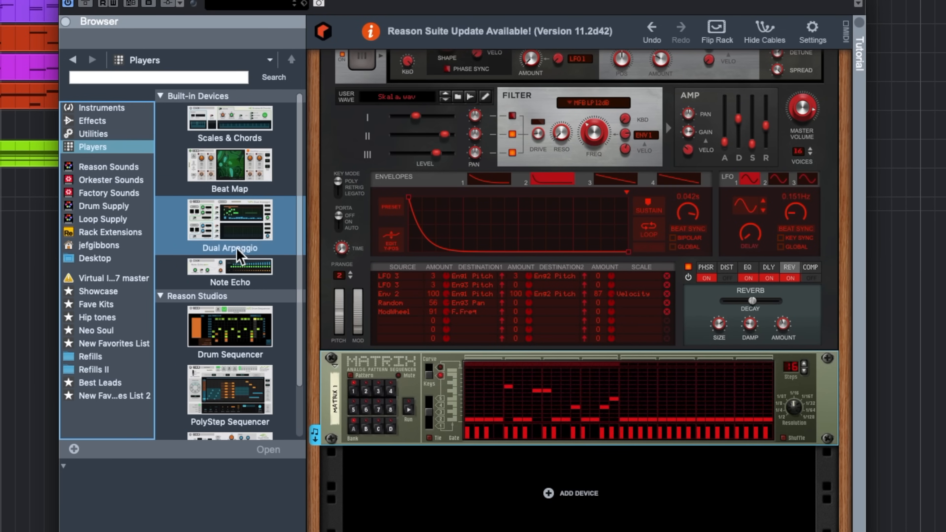
{"action": "scroll", "coordinate": [260, 280], "scroll_direction": "down", "scroll_amount": 2}
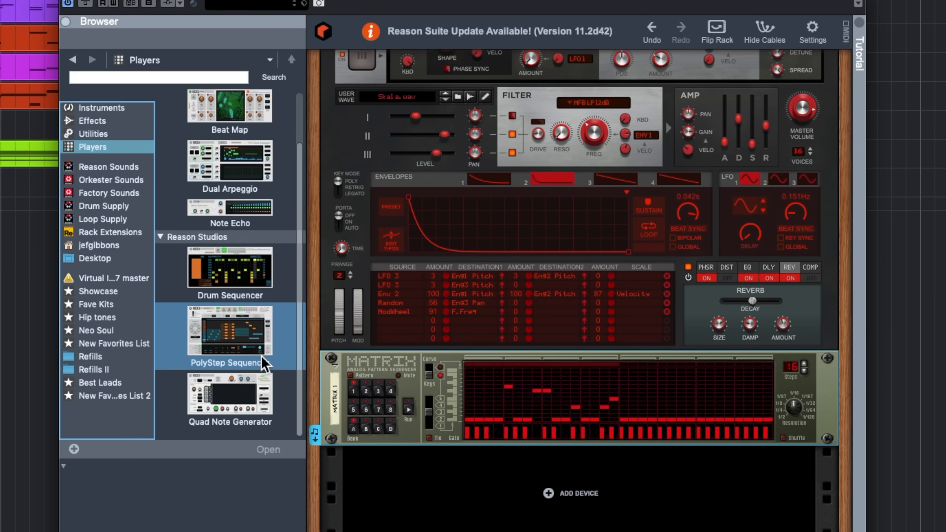
{"action": "scroll", "coordinate": [231, 224], "scroll_direction": "up", "scroll_amount": 3}
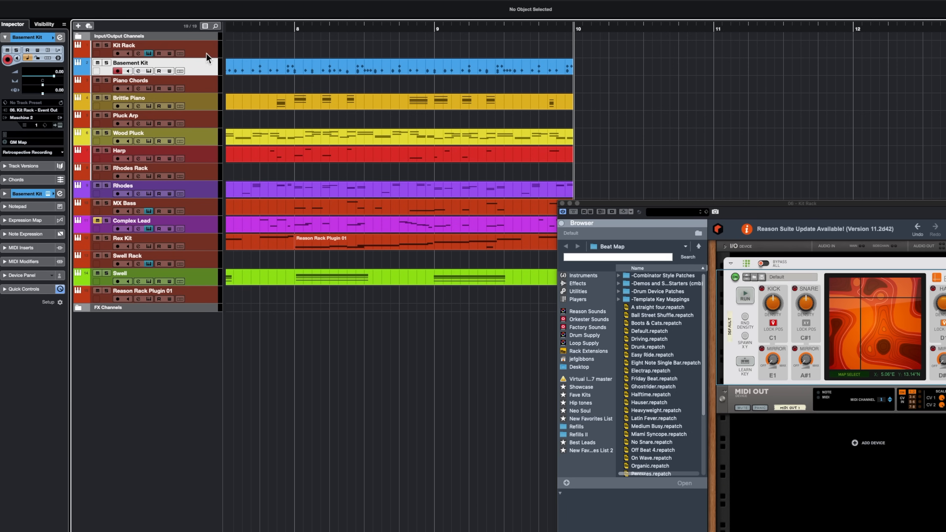
Step: Select the Kit Rack track in the track list
{"action": "left_click", "coordinate": [207, 53]}
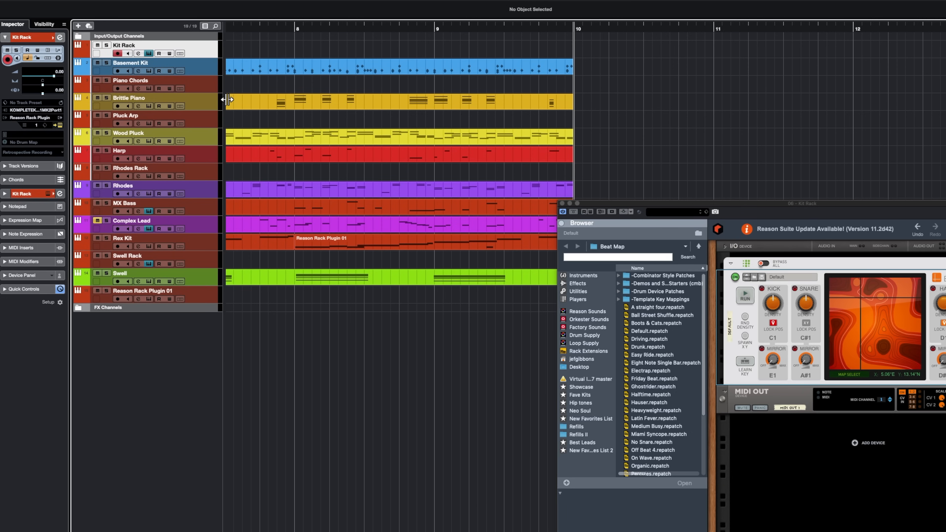
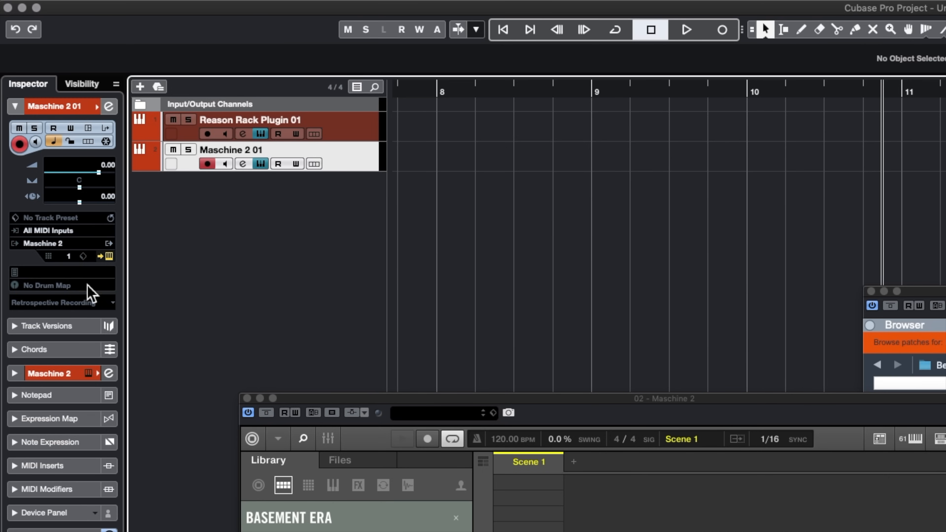
Step: Set the Maschine 2 01 track's MIDI input to 01. Reason Rack Plugin - Event Out and keep that track selected
{"action": "left_click", "coordinate": [53, 231]}
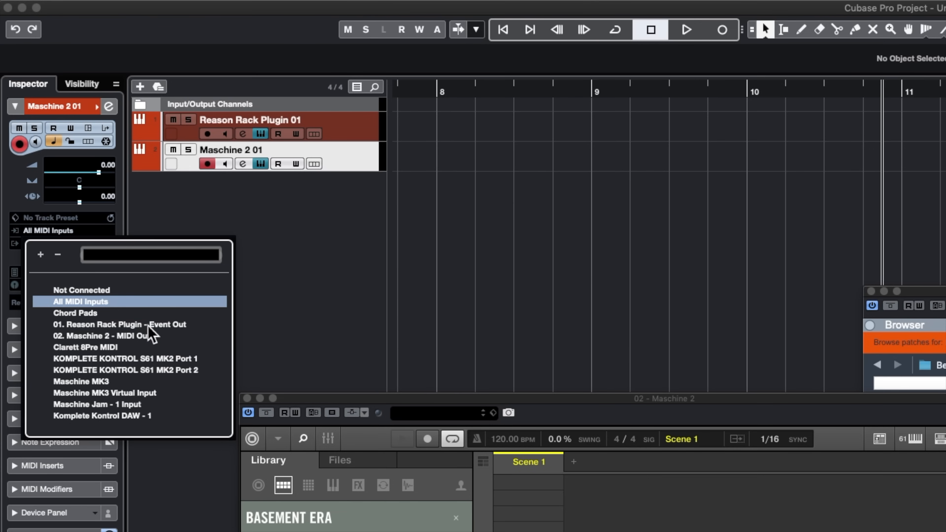
{"action": "left_click", "coordinate": [179, 324]}
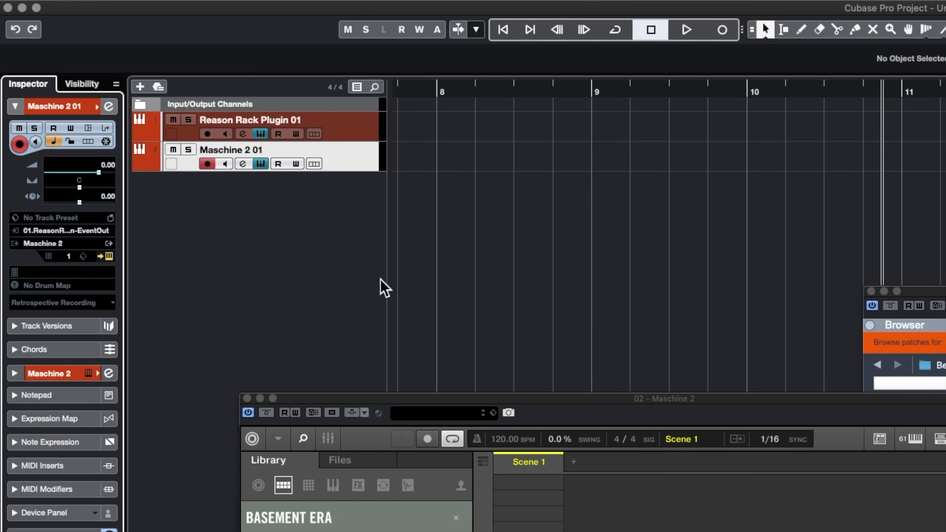
{"action": "left_click", "coordinate": [365, 144]}
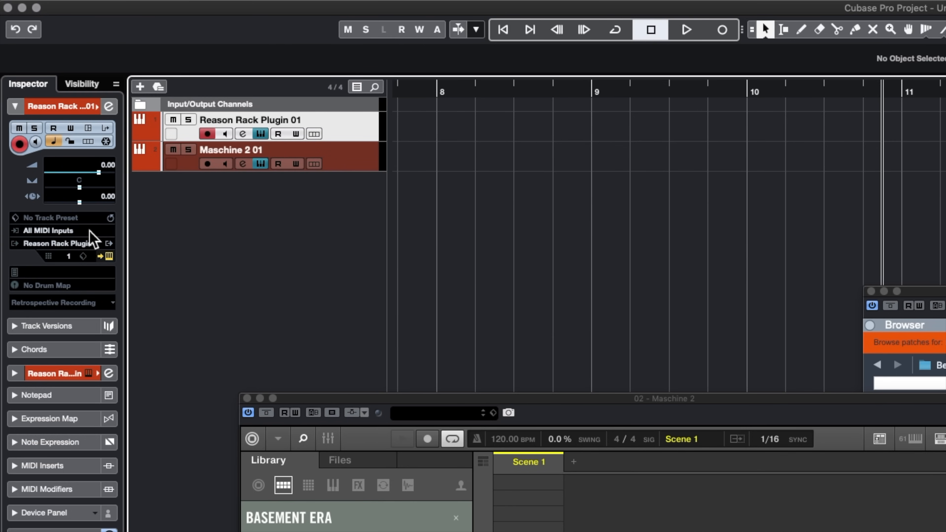
{"action": "left_click", "coordinate": [367, 164]}
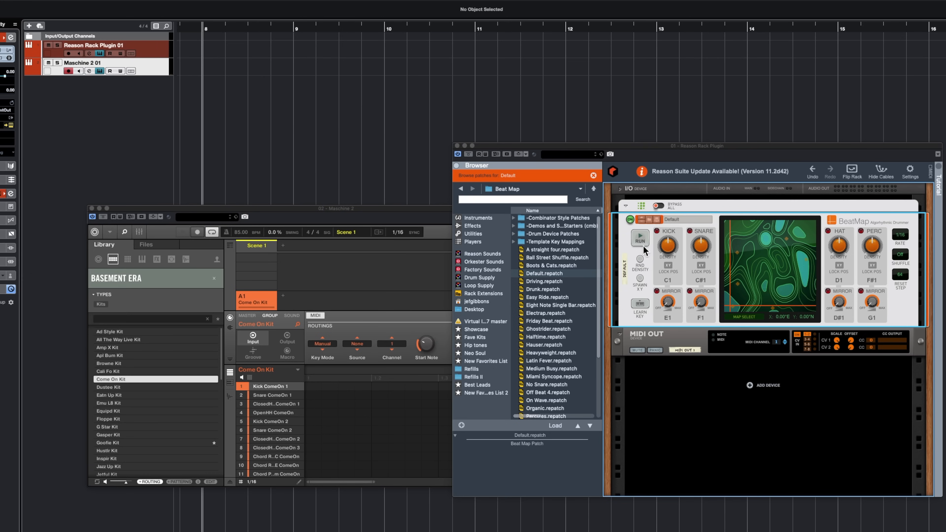
Step: Run BeatMap through the Maschine 2 track to hear it play the drum kit, and stop playback
{"action": "left_click", "coordinate": [641, 241]}
{"action": "left_click", "coordinate": [69, 72]}
{"action": "key", "text": "space"}
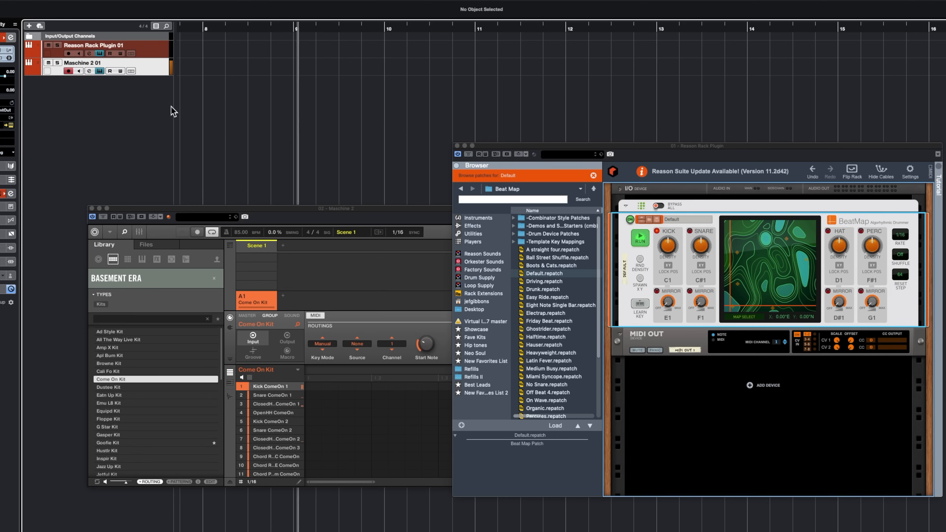
{"action": "key", "text": "space"}
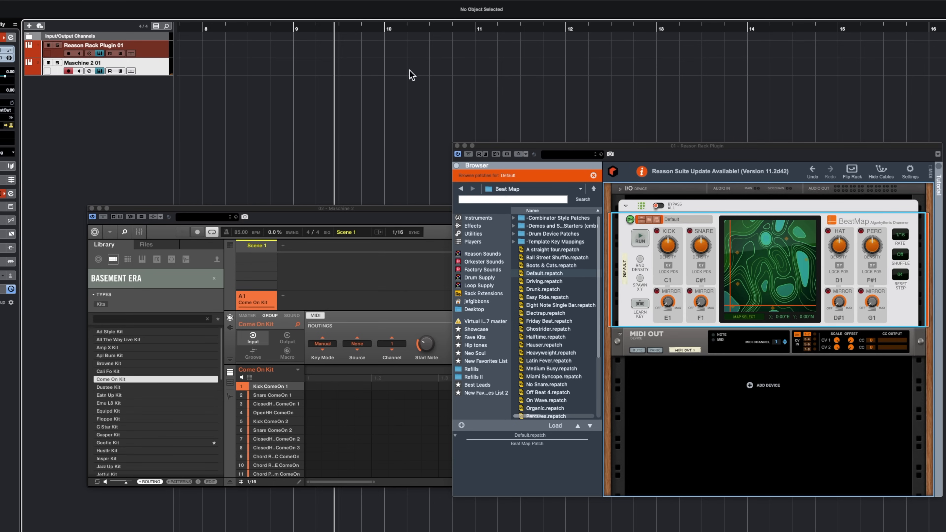
Step: Record BeatMap's MIDI output onto the Maschine 2 track, starting at bar 9
{"action": "left_click", "coordinate": [290, 29]}
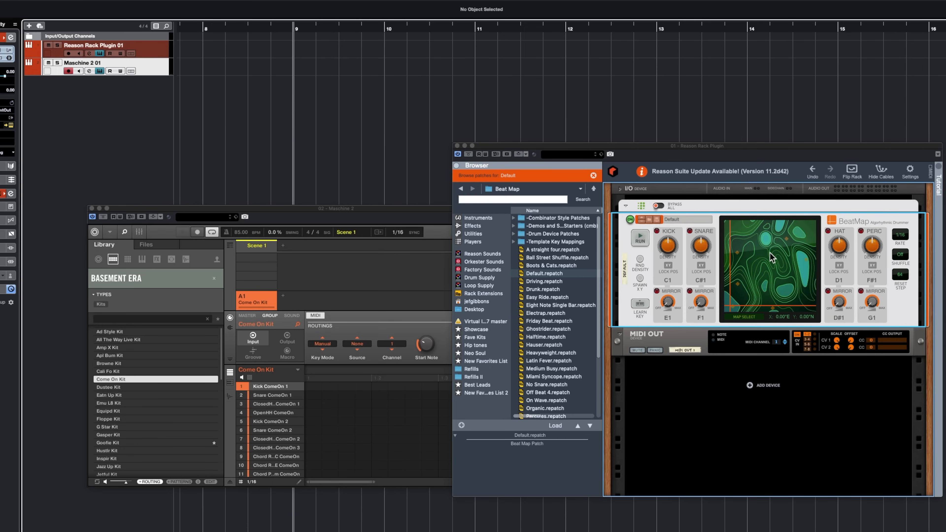
{"action": "left_click", "coordinate": [372, 1]}
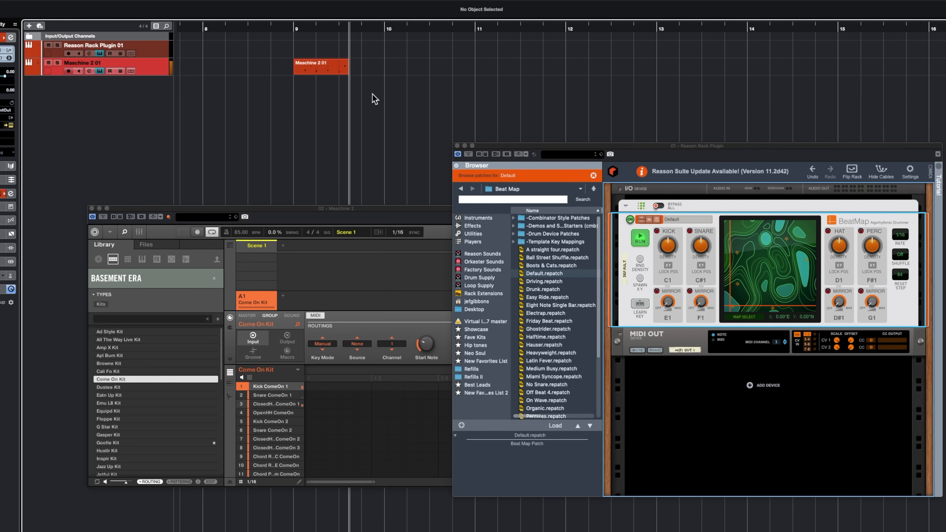
{"action": "key", "text": "space"}
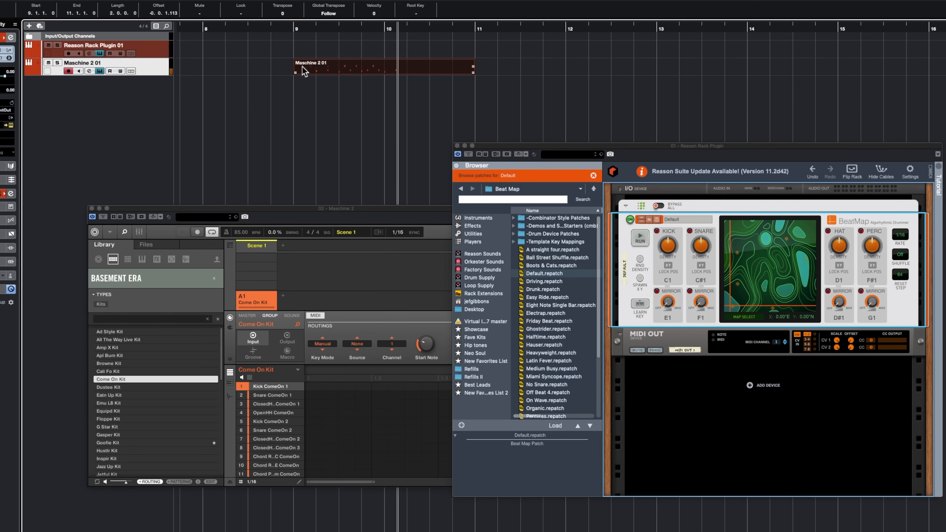
Step: Turn off the BeatMap device and play the recorded Maschine 2 part from bar 9
{"action": "left_click", "coordinate": [294, 34]}
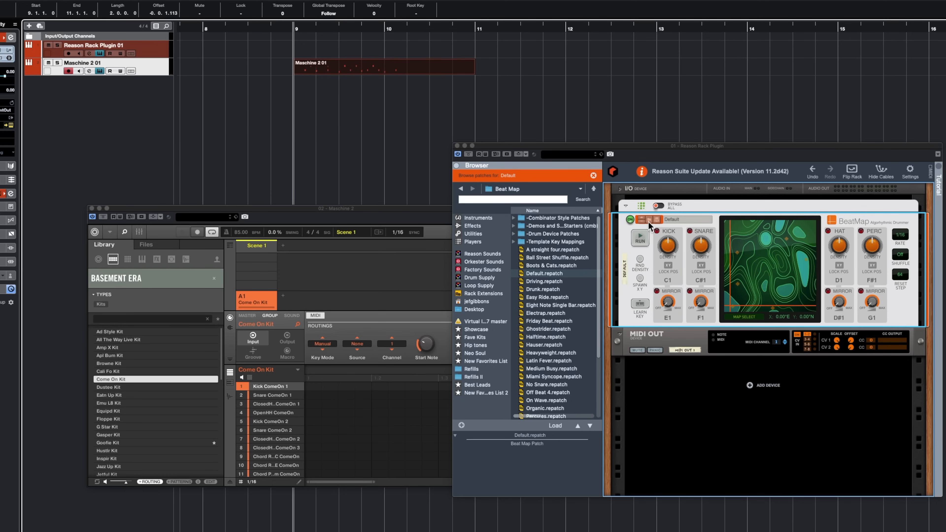
{"action": "left_click", "coordinate": [630, 219]}
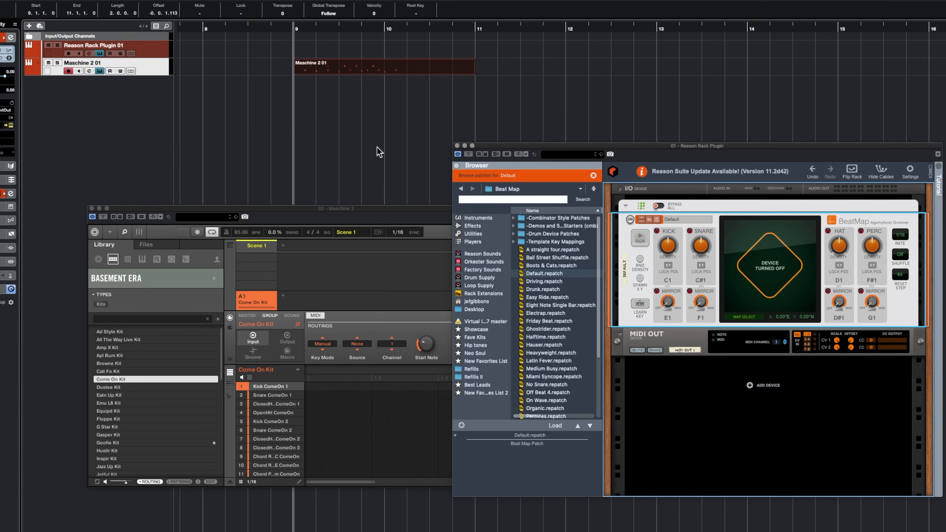
{"action": "left_click", "coordinate": [314, 109]}
{"action": "key", "text": "space"}
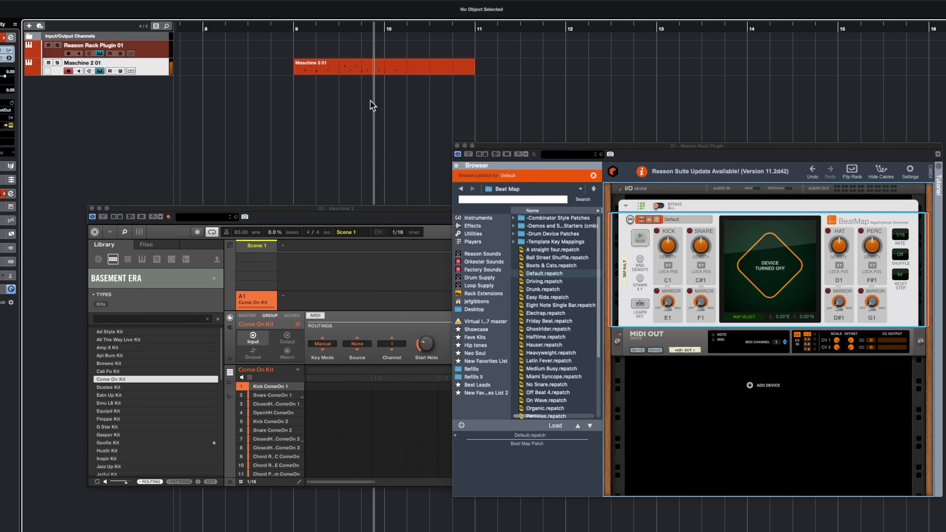
Step: Stop playback and examine the notes of the recorded Maschine 2 part in the note editor, with the Maschine window closed
{"action": "double_click", "coordinate": [347, 71]}
{"action": "key", "text": "space"}
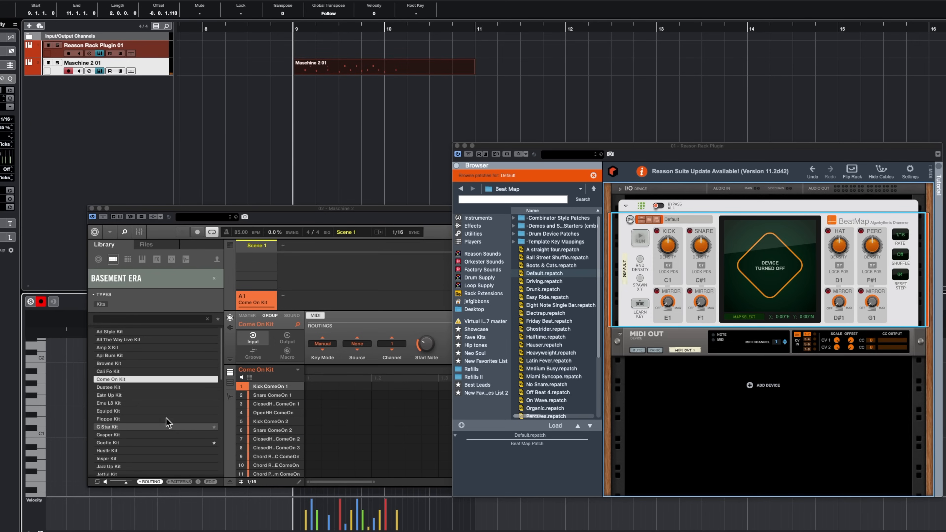
{"action": "left_click", "coordinate": [91, 208]}
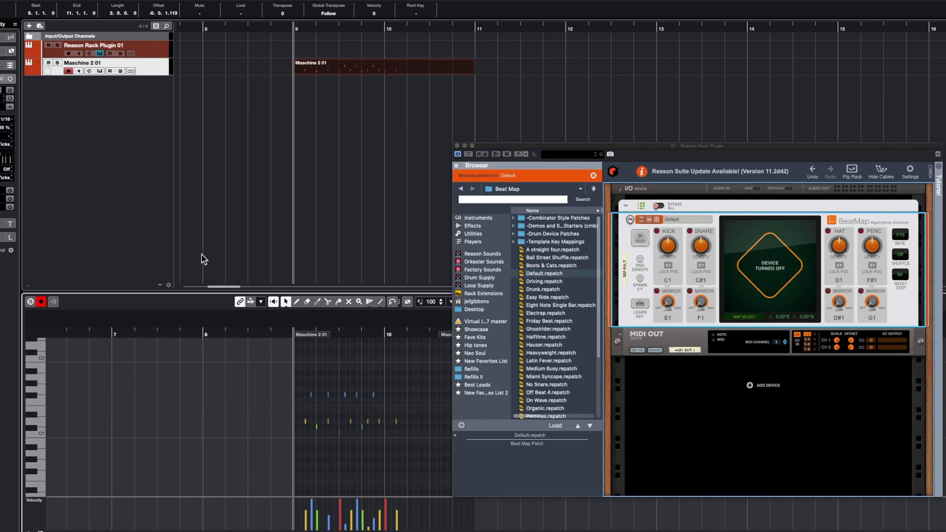
{"action": "left_click", "coordinate": [153, 204]}
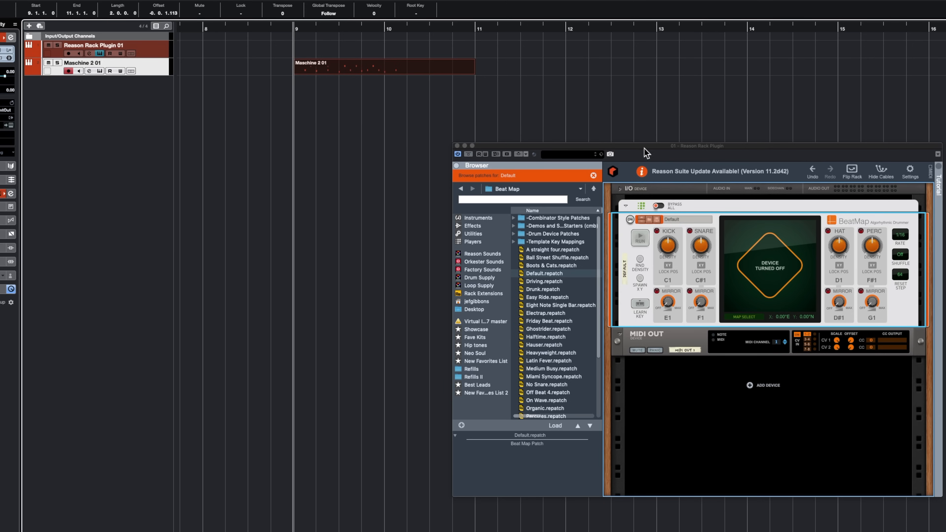
Step: Move BeatMap's map crosshair to X 1.86°E, Y 13.47°N and lock the kick at that position
{"action": "left_click", "coordinate": [641, 147]}
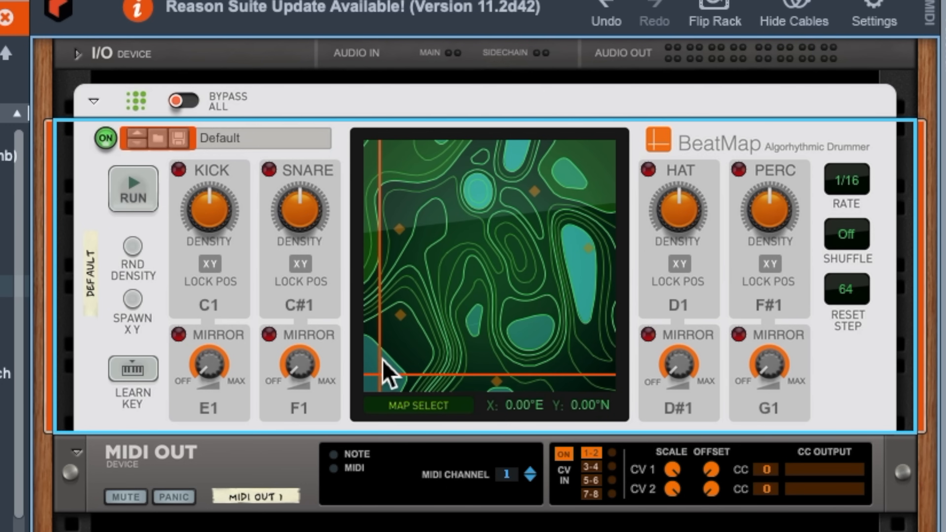
{"action": "left_click_drag", "start_coordinate": [383, 377], "coordinate": [566, 292]}
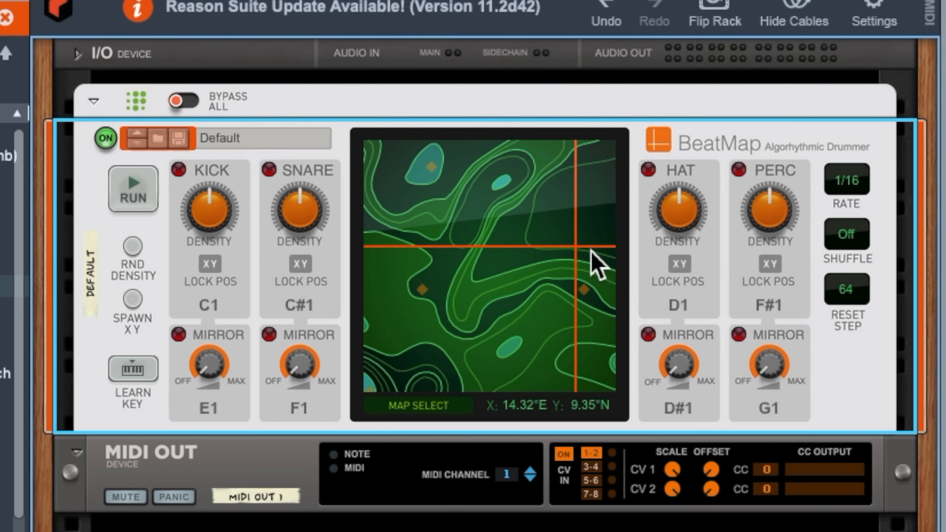
{"action": "left_click_drag", "start_coordinate": [592, 250], "coordinate": [411, 322]}
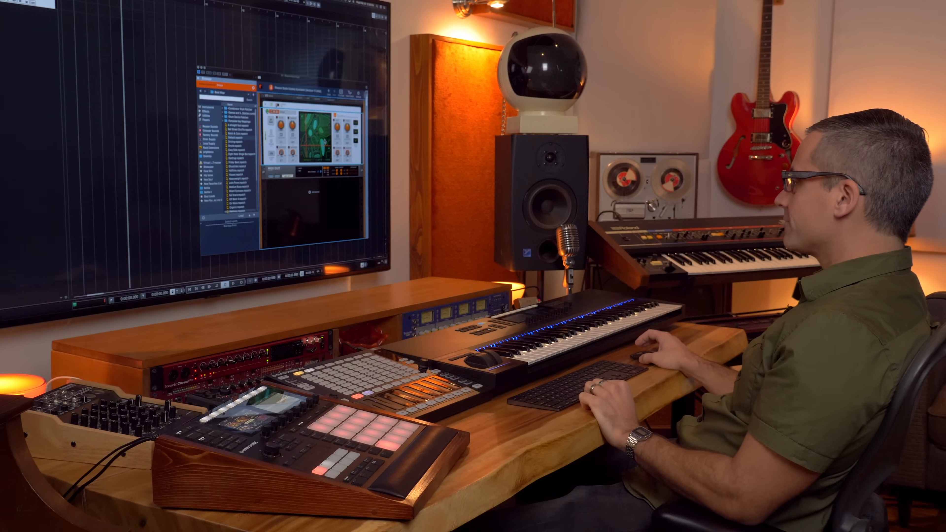
{"action": "left_click_drag", "start_coordinate": [322, 141], "coordinate": [297, 122]}
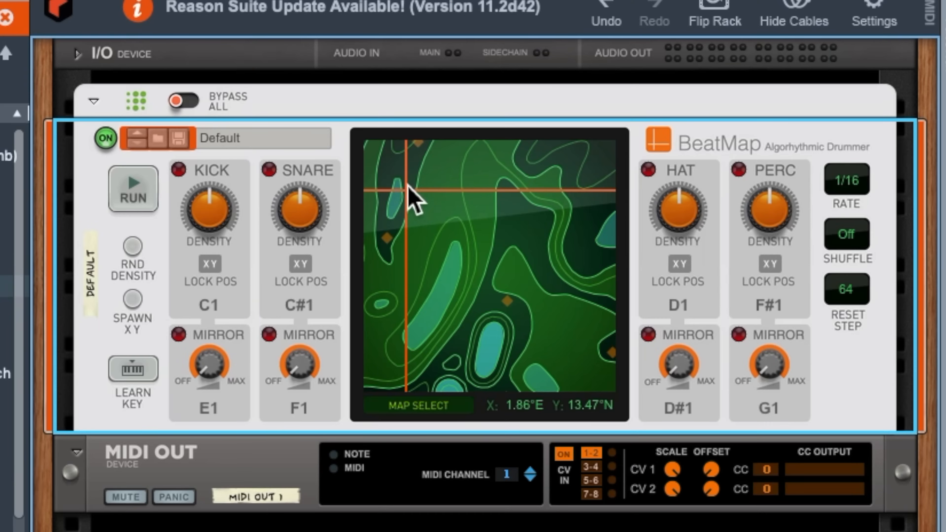
{"action": "left_click", "coordinate": [210, 264]}
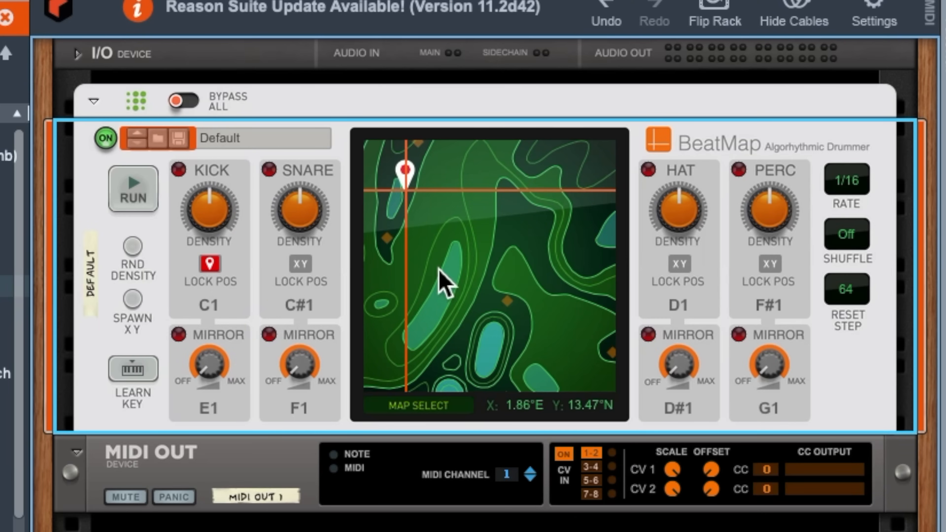
{"action": "left_click_drag", "start_coordinate": [452, 206], "coordinate": [532, 212]}
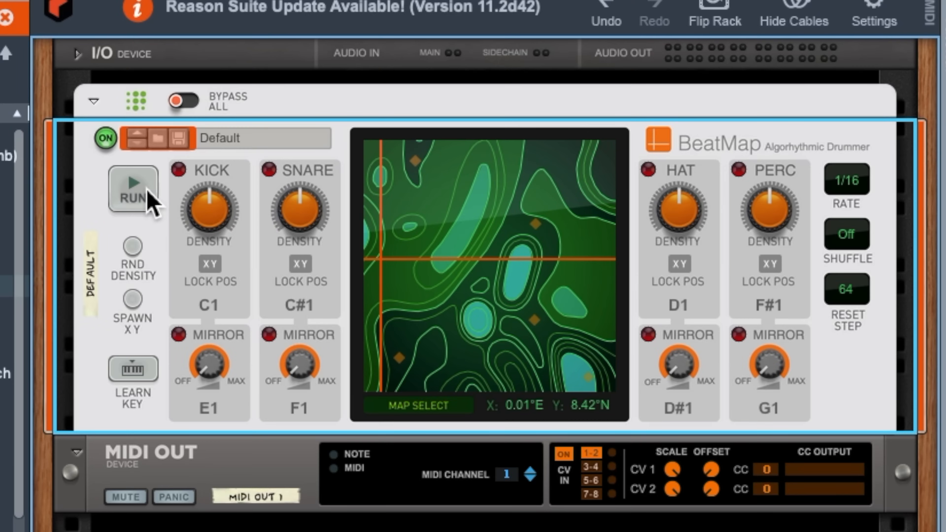
Step: Run BeatMap while moving its crosshair across the map to X 12.46°E, Y 4.64°N, and stop it
{"action": "left_click", "coordinate": [142, 207]}
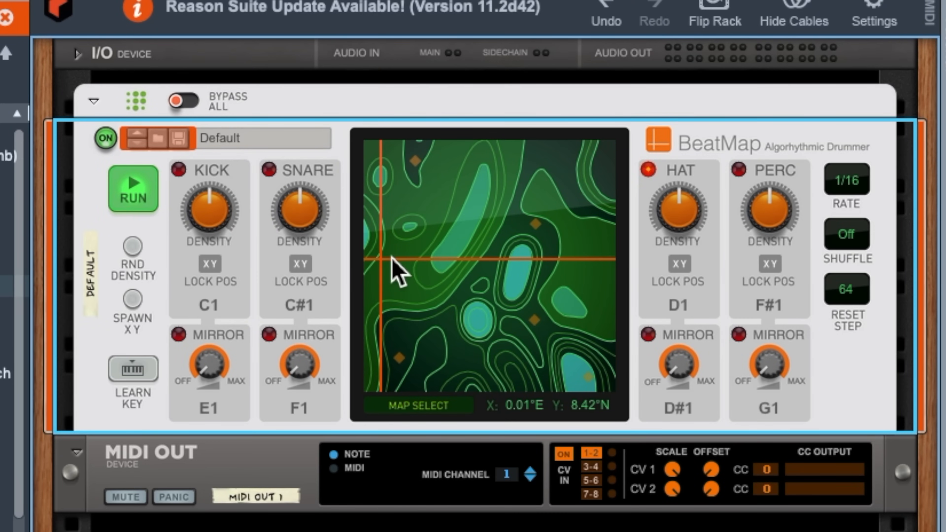
{"action": "left_click_drag", "start_coordinate": [383, 257], "coordinate": [392, 190]}
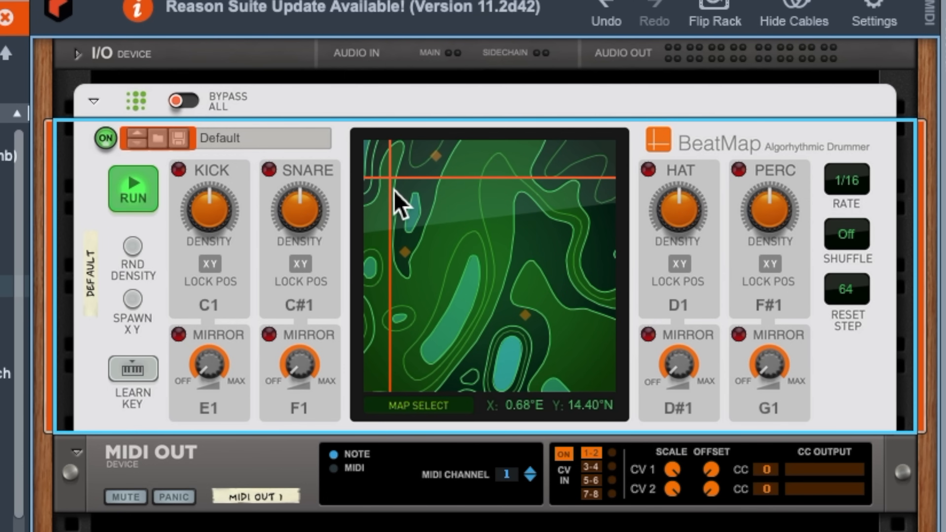
{"action": "left_click_drag", "start_coordinate": [394, 195], "coordinate": [552, 318]}
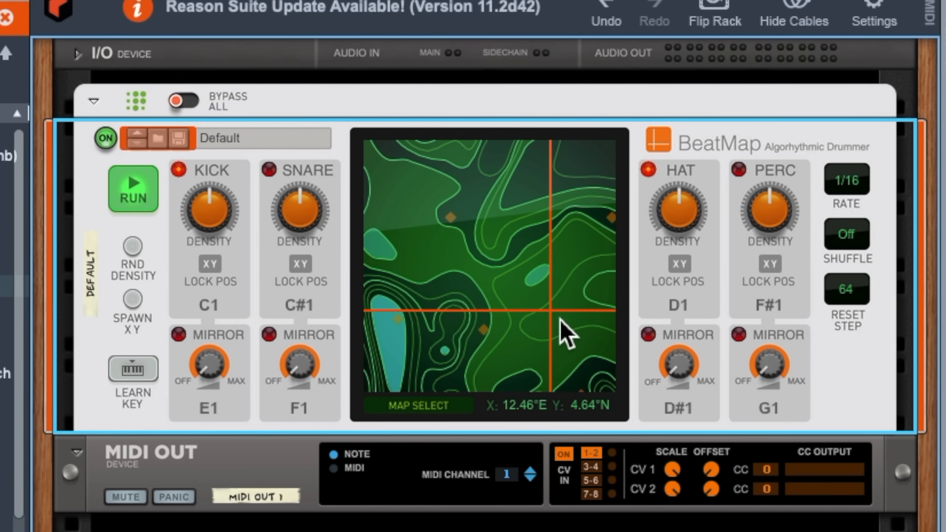
{"action": "left_click", "coordinate": [149, 188]}
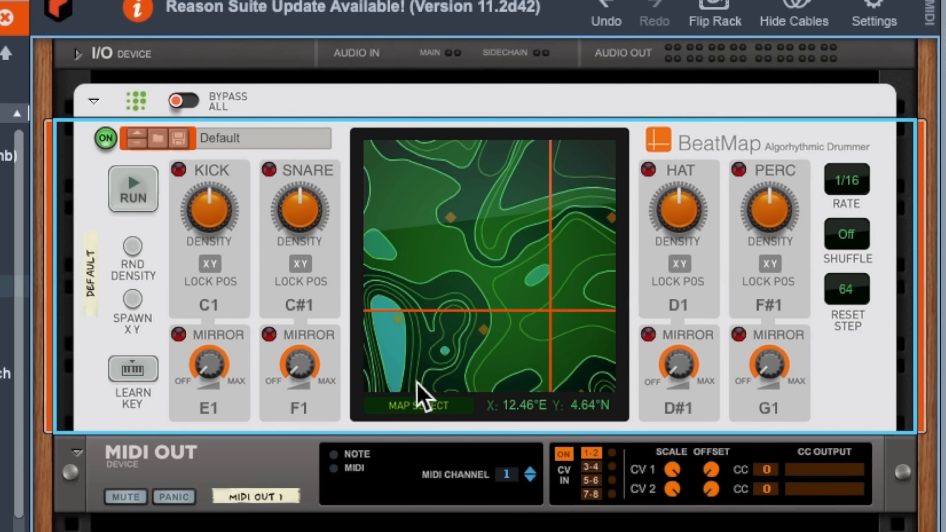
Step: Go through BeatMap's Arid, Lava and Uncharted maps and set the device to the Lava map
{"action": "left_click", "coordinate": [421, 407]}
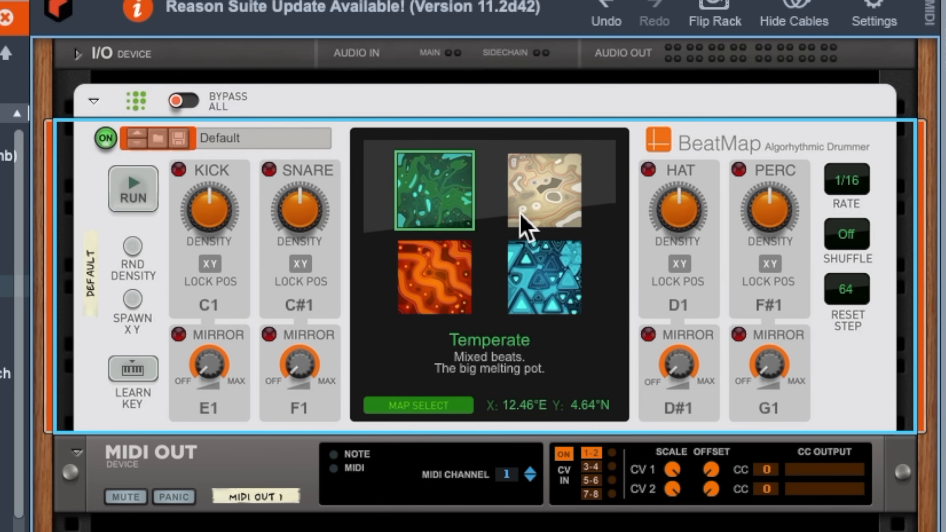
{"action": "left_click", "coordinate": [557, 202]}
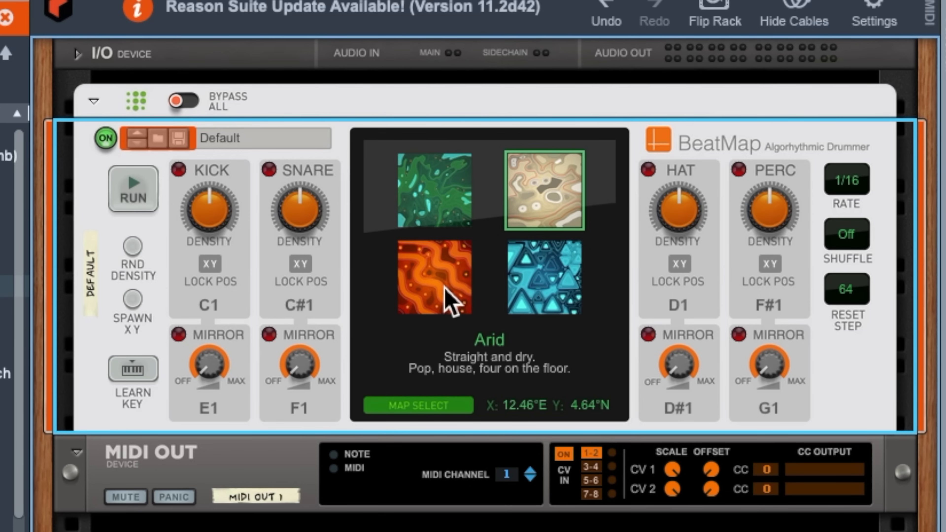
{"action": "left_click", "coordinate": [437, 288]}
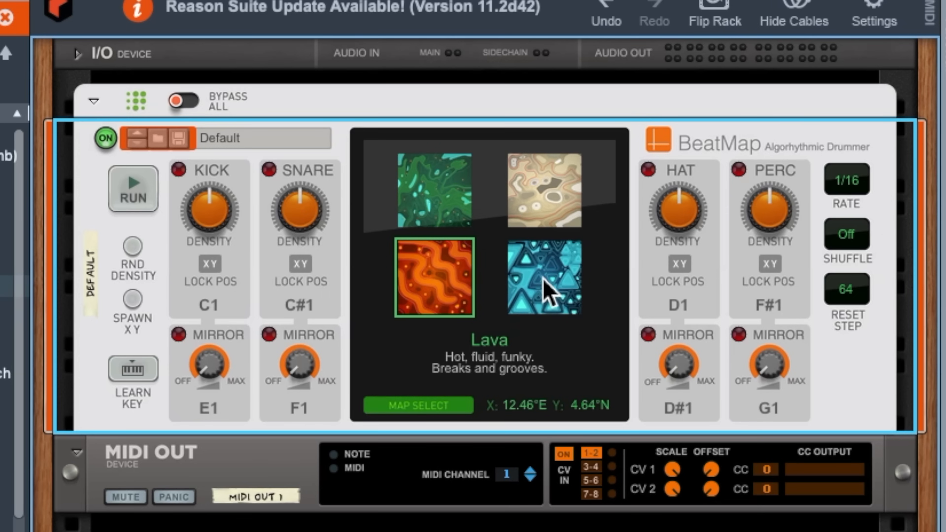
{"action": "left_click", "coordinate": [551, 289]}
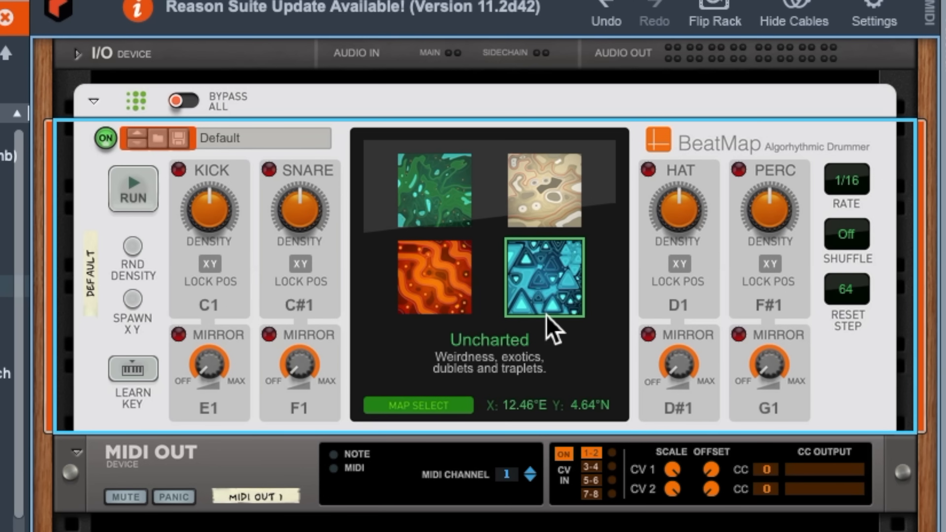
{"action": "left_click", "coordinate": [418, 292]}
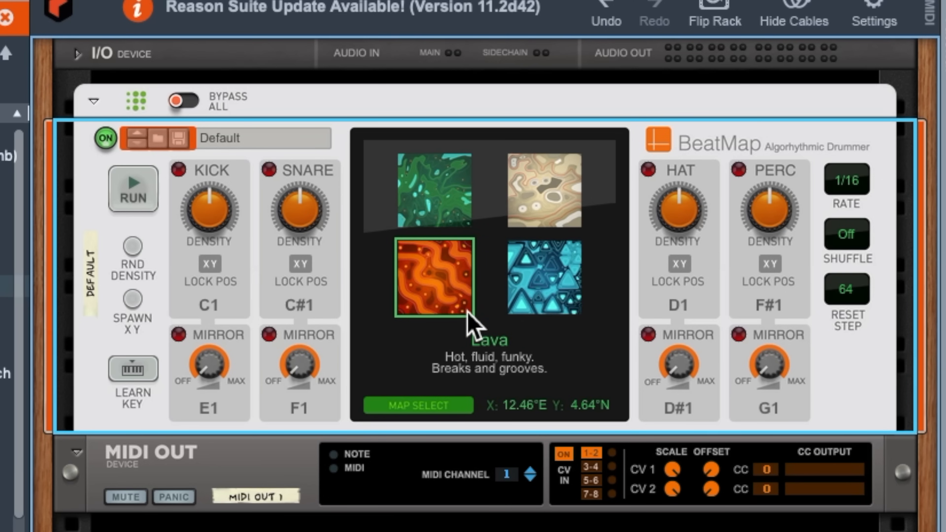
{"action": "left_click", "coordinate": [422, 407]}
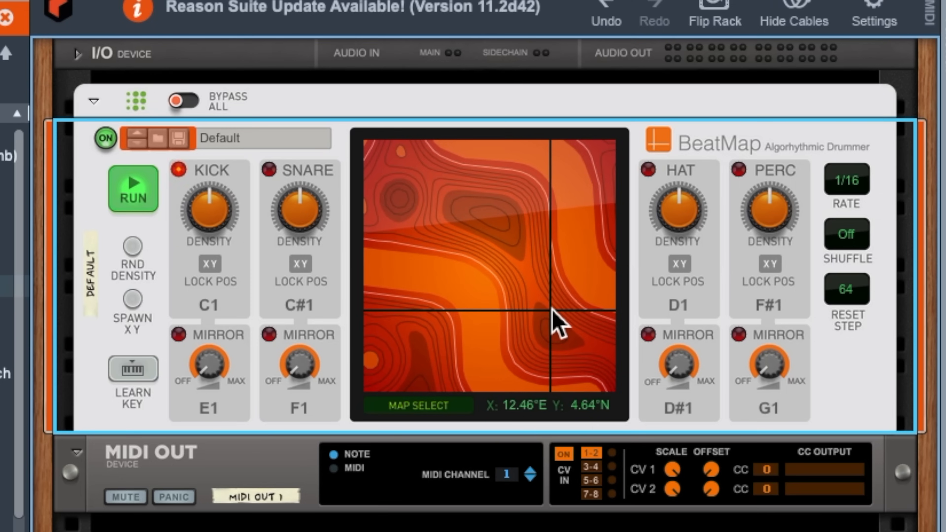
Step: Move the crosshair to X 10.95°E, Y 9.60°N on the Lava map, stop BeatMap and lock the kick there
{"action": "left_click_drag", "start_coordinate": [553, 321], "coordinate": [532, 262]}
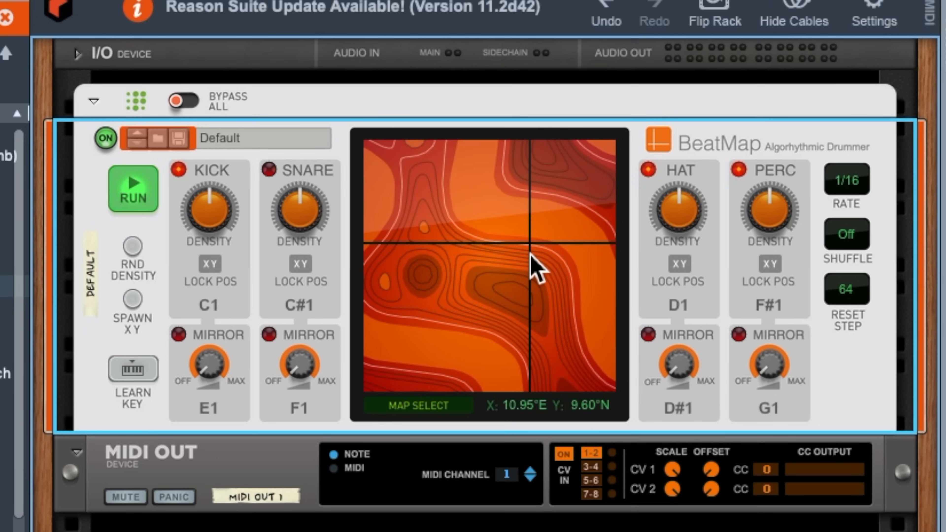
{"action": "left_click", "coordinate": [143, 197]}
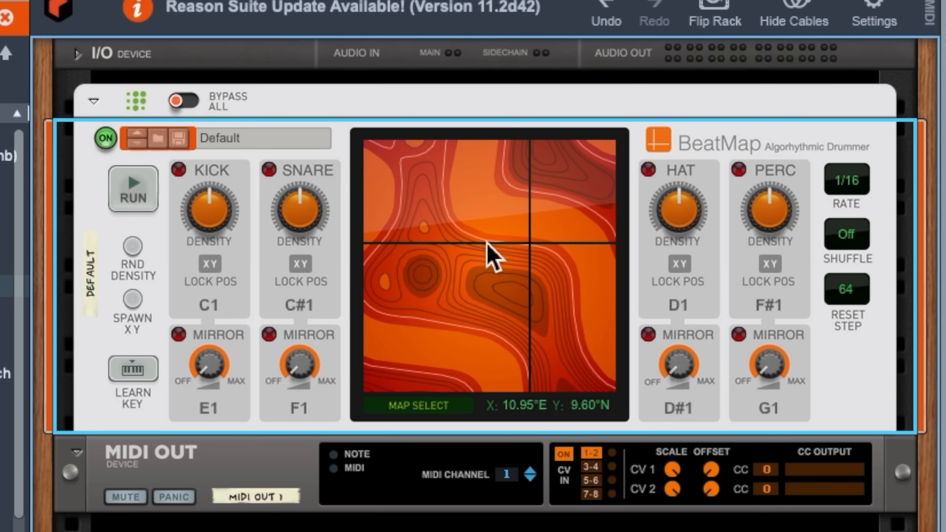
{"action": "left_click", "coordinate": [209, 264]}
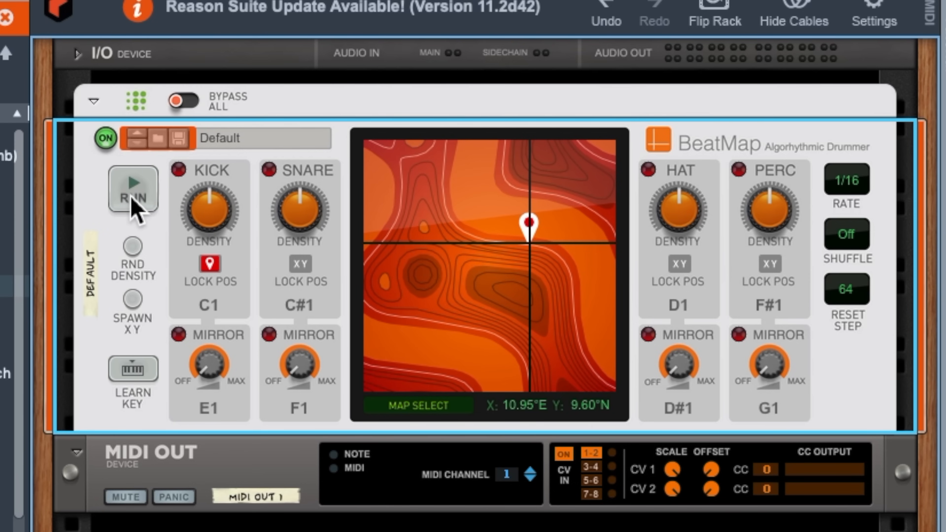
Step: Run BeatMap and move the crosshair to X 0.51°E, Y 5.06°N while the kick stays locked
{"action": "left_click", "coordinate": [133, 209]}
{"action": "left_click_drag", "start_coordinate": [537, 249], "coordinate": [390, 309]}
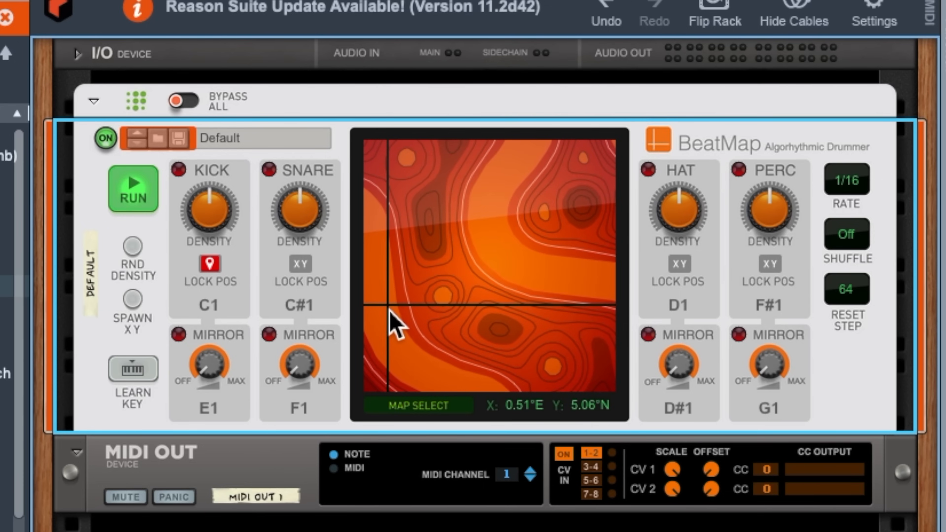
Step: Lock the snare at X 0.85°E, Y 11.03°N on the Lava map and lower its density while BeatMap runs
{"action": "left_click_drag", "start_coordinate": [390, 310], "coordinate": [396, 233]}
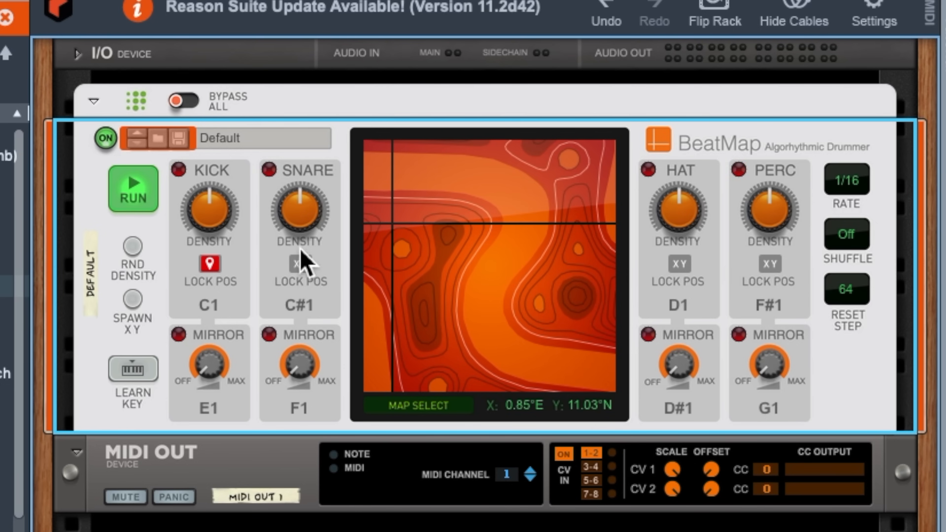
{"action": "left_click", "coordinate": [302, 265]}
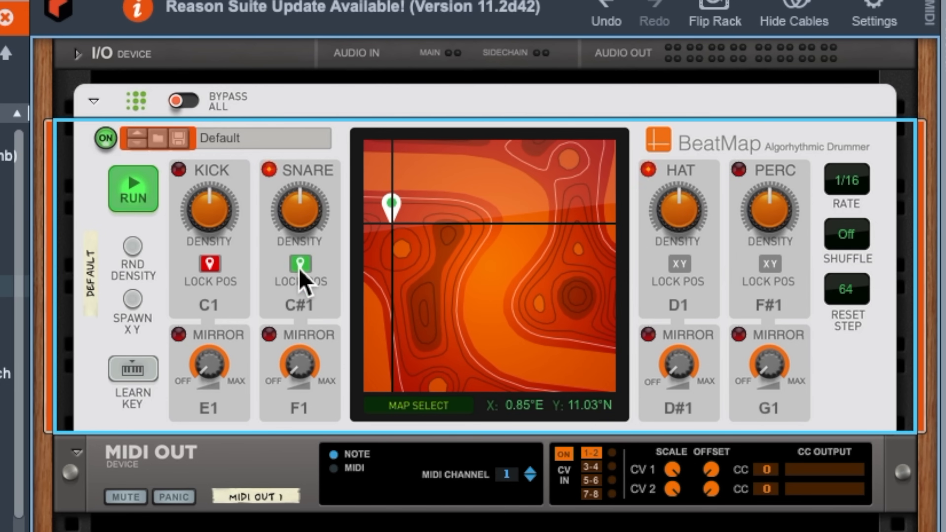
{"action": "left_click", "coordinate": [137, 194]}
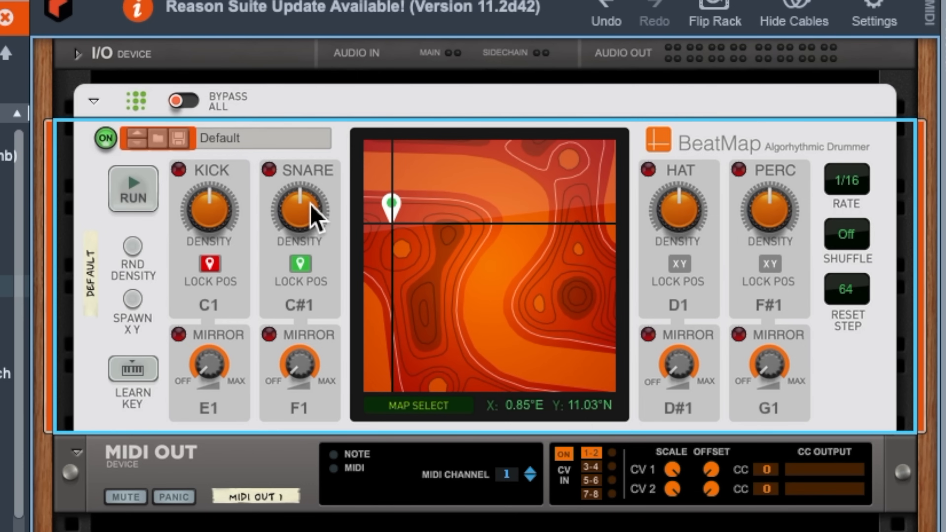
{"action": "left_click", "coordinate": [140, 197]}
{"action": "left_click_drag", "start_coordinate": [296, 218], "coordinate": [298, 241]}
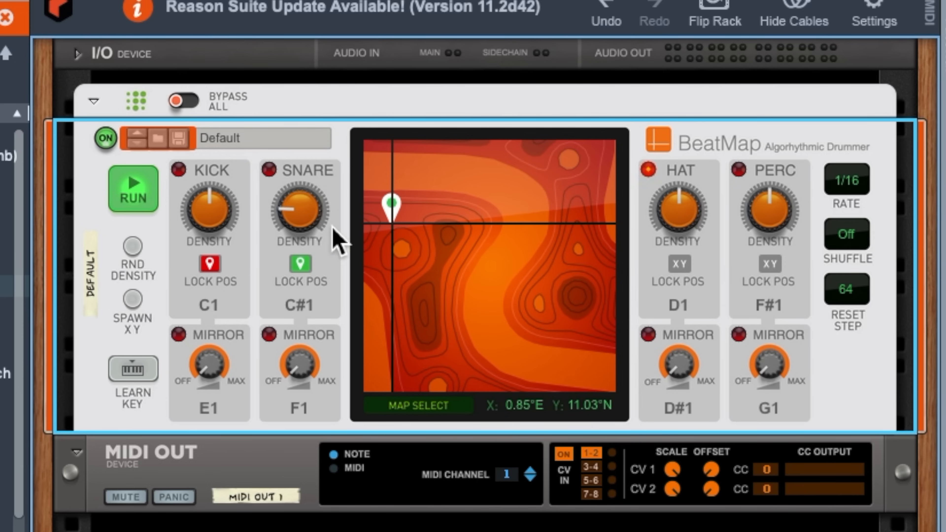
Step: Move BeatMap's crosshair through X 10.61°E, Y 16.00°N and X 16.00°E, Y 16.00°N to the southeast area of the Lava map
{"action": "left_click_drag", "start_coordinate": [397, 224], "coordinate": [526, 163]}
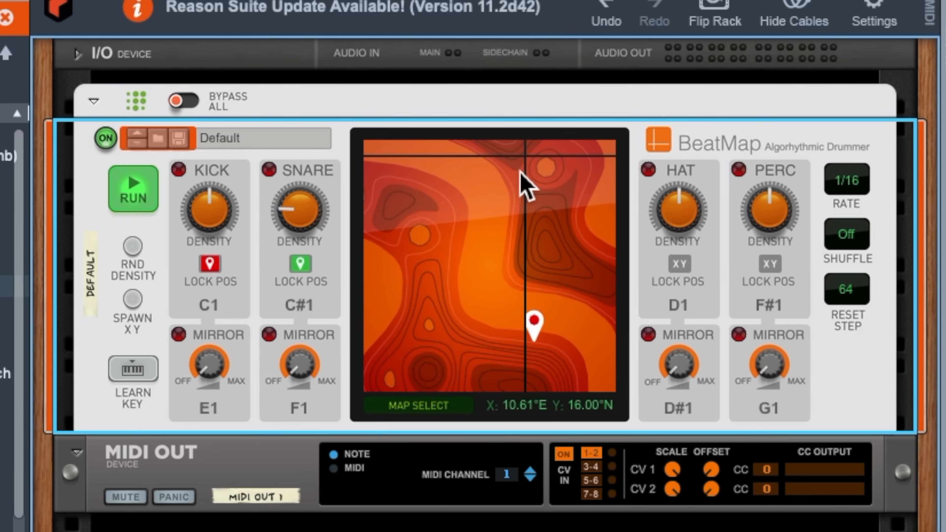
{"action": "left_click_drag", "start_coordinate": [530, 161], "coordinate": [610, 165]}
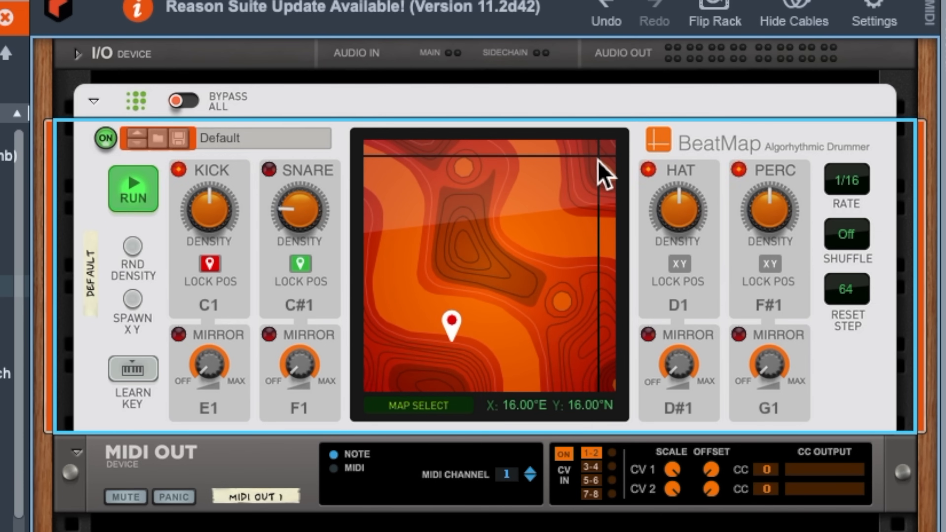
{"action": "left_click_drag", "start_coordinate": [600, 161], "coordinate": [592, 373]}
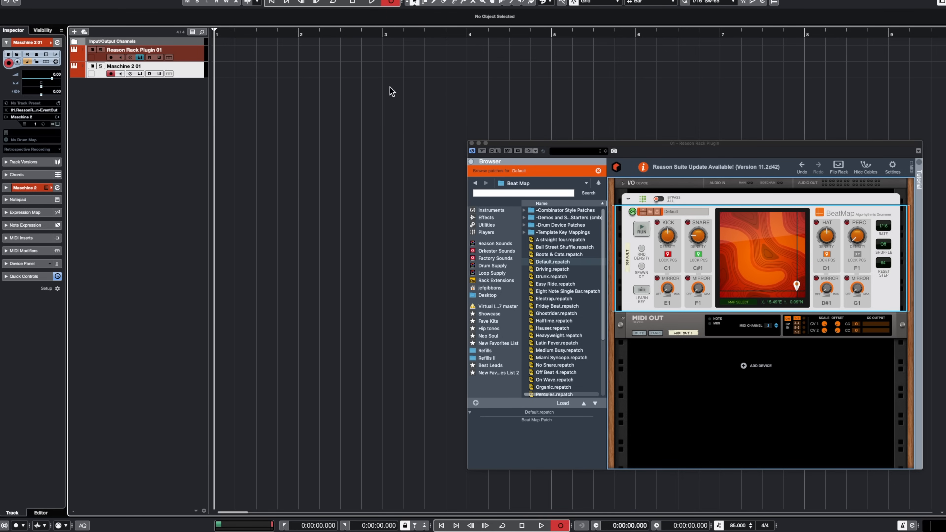
Step: Record BeatMap's output onto the Maschine 2 01 track from bar 1 and open the recorded part for editing, with the rack window closed
{"action": "key", "text": "space"}
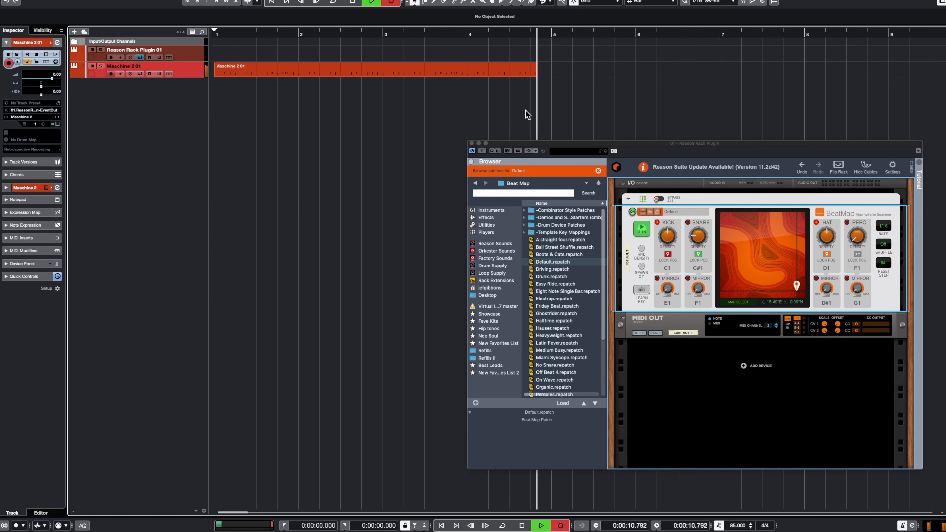
{"action": "key", "text": "space"}
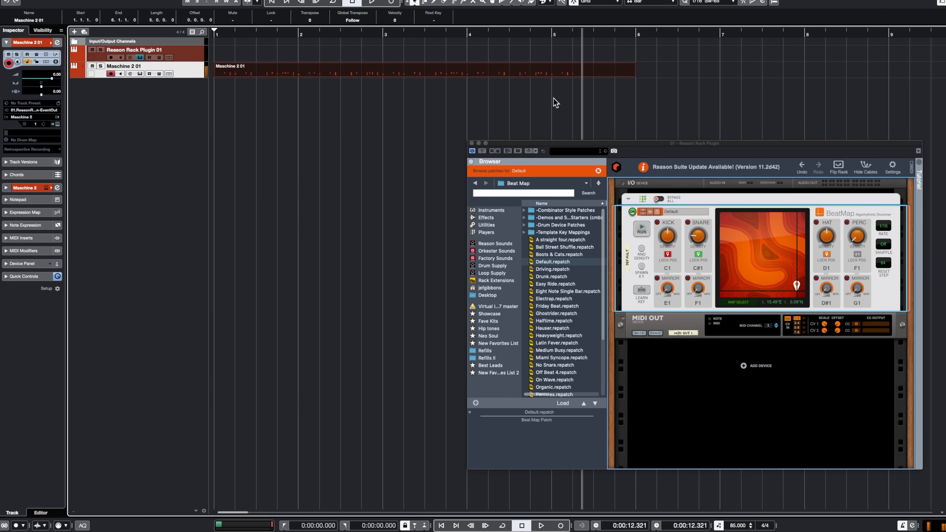
{"action": "double_click", "coordinate": [494, 74]}
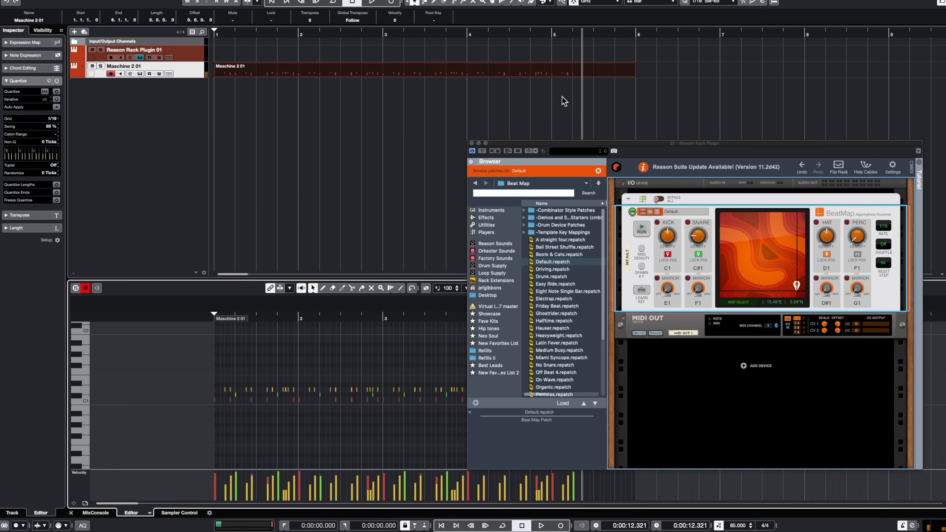
{"action": "left_click", "coordinate": [471, 143]}
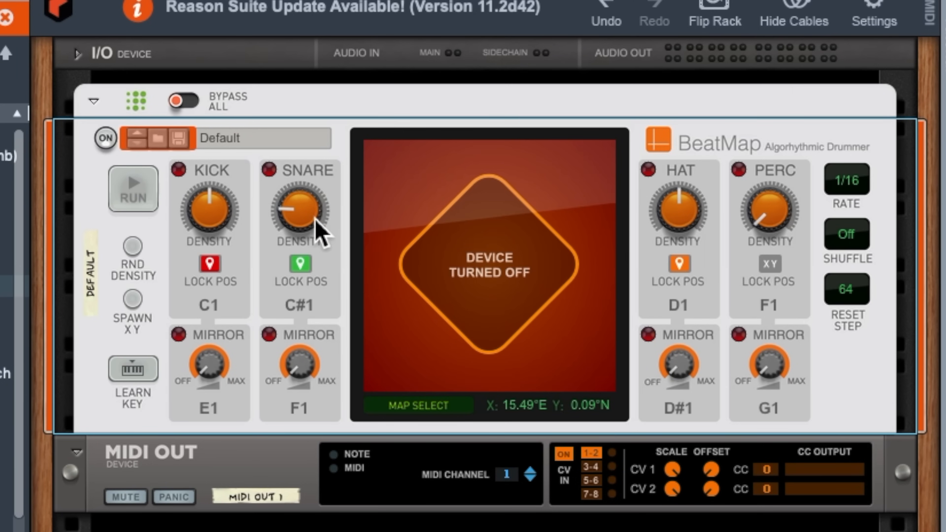
{"action": "mouse_move", "coordinate": [315, 219]}
{"action": "left_mouse_down"}
{"action": "mouse_move", "coordinate": [311, 143]}
{"action": "mouse_move", "coordinate": [313, 228]}
{"action": "mouse_move", "coordinate": [315, 205]}
{"action": "left_mouse_up"}
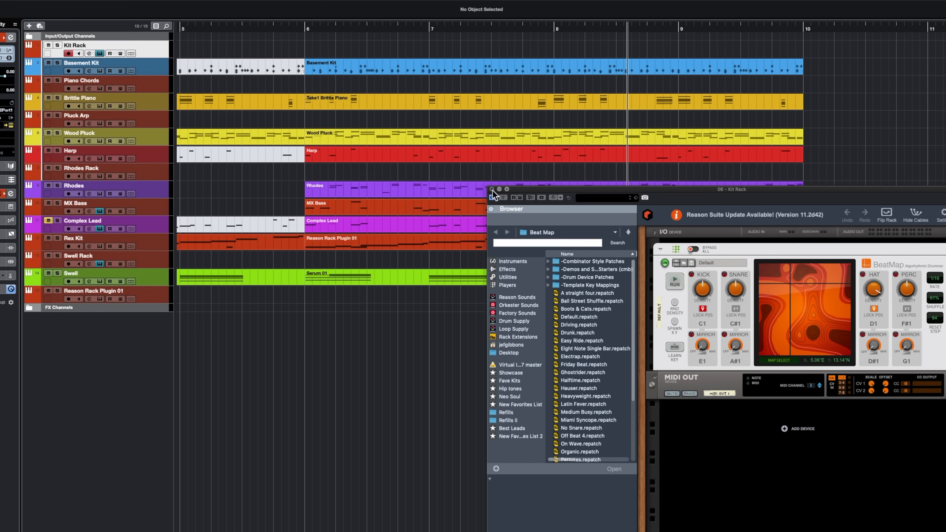
Step: Close the Kit Rack plugin window and play the soloed Basement Kit track from bar 6
{"action": "left_click", "coordinate": [492, 189]}
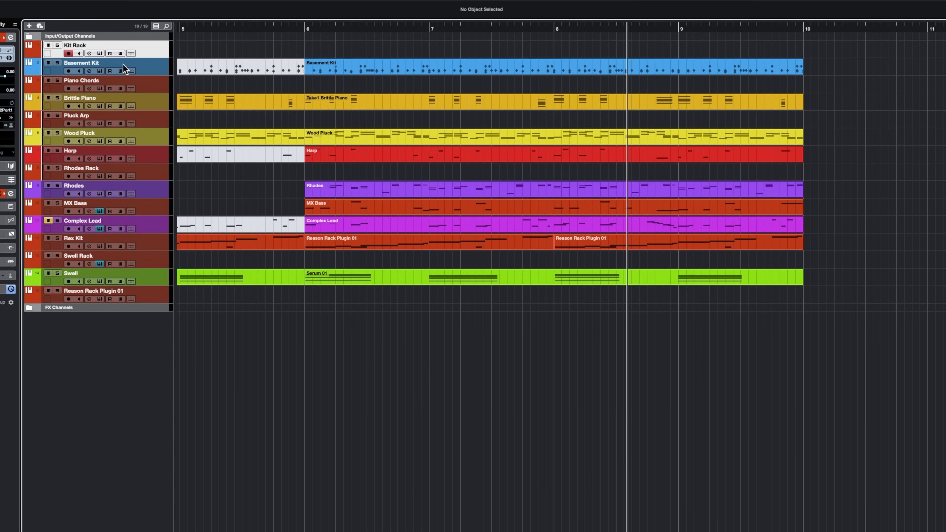
{"action": "left_click", "coordinate": [57, 63]}
{"action": "left_click", "coordinate": [307, 29]}
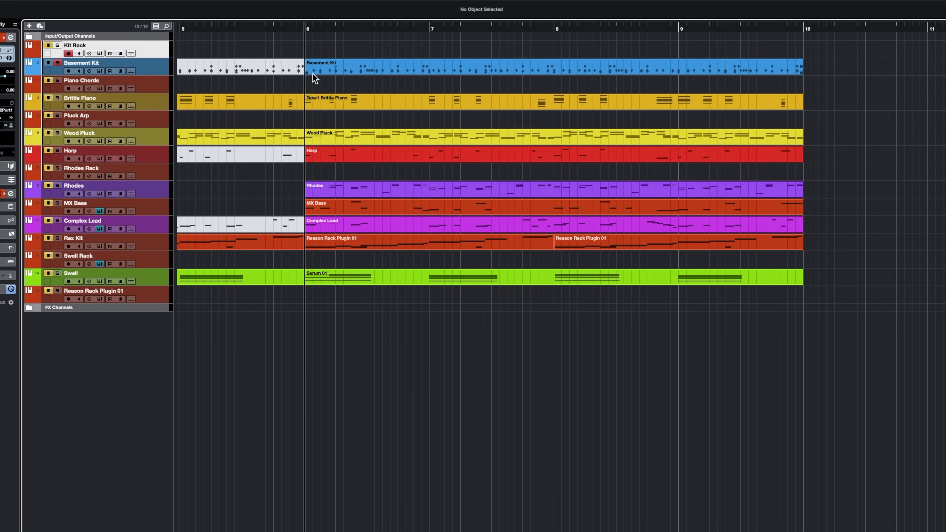
{"action": "key", "text": "space"}
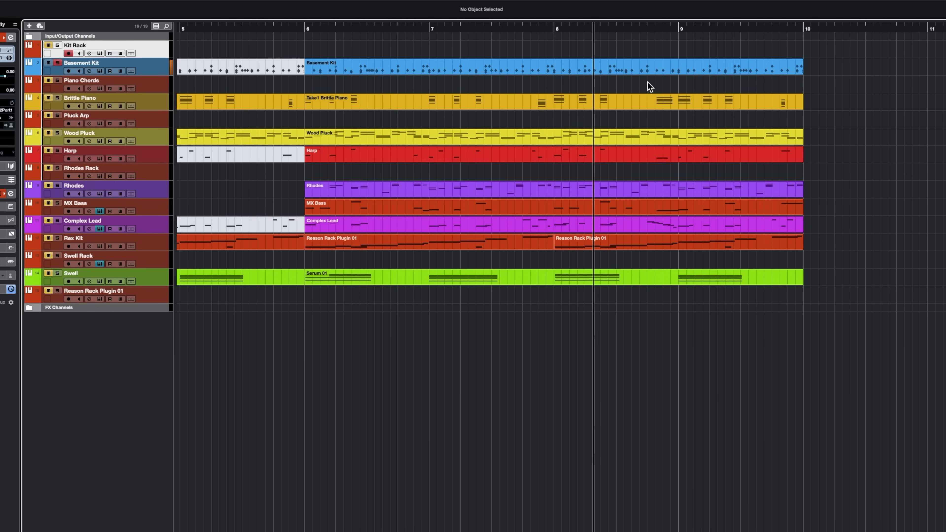
Step: Open the Basement Kit part at bar 6 in the drum editor and examine its notes, selecting the fast Acoustic Snare run around 6.3
{"action": "double_click", "coordinate": [645, 70]}
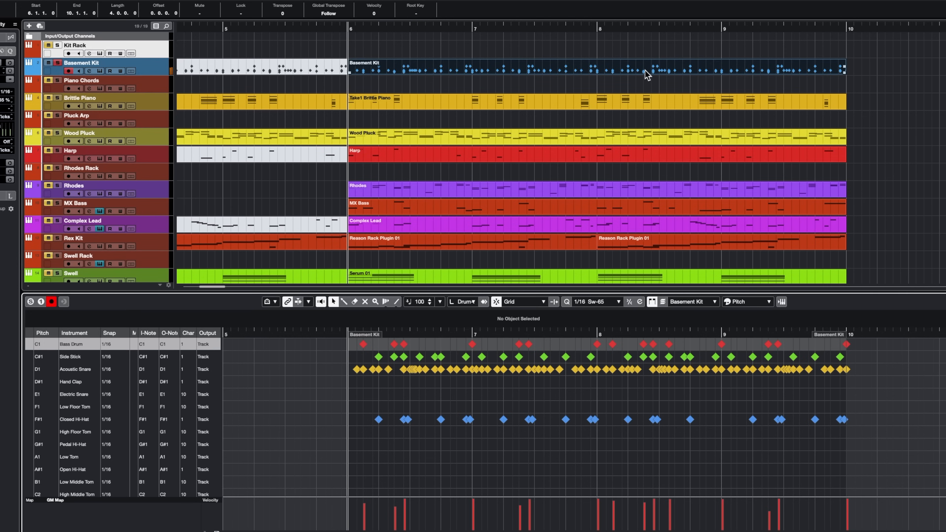
{"action": "key", "text": "h"}
{"action": "key", "text": "h"}
{"action": "key", "text": "h"}
{"action": "key", "text": "h"}
{"action": "key", "text": "h"}
{"action": "left_click_drag", "start_coordinate": [801, 382], "coordinate": [760, 372]}
{"action": "scroll", "coordinate": [762, 395], "scroll_direction": "right", "scroll_amount": 6}
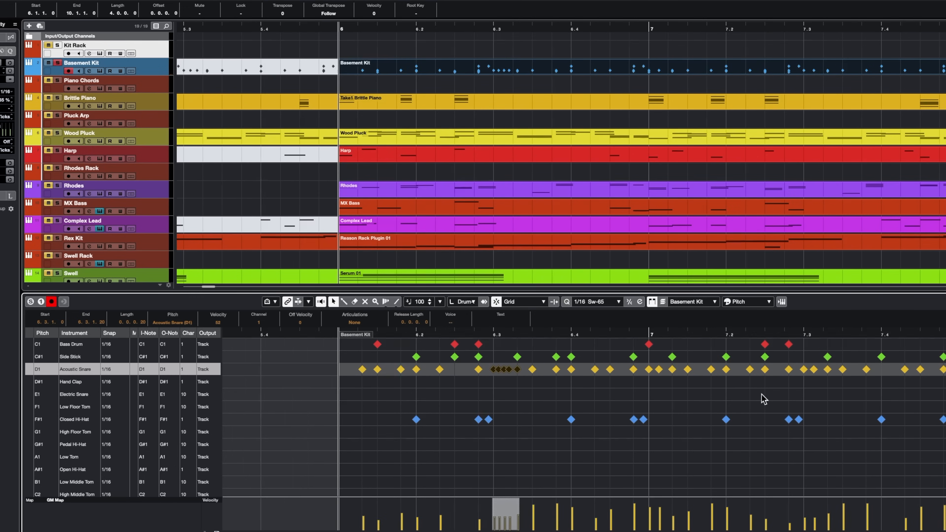
{"action": "scroll", "coordinate": [670, 390], "scroll_direction": "right", "scroll_amount": 4}
{"action": "scroll", "coordinate": [656, 382], "scroll_direction": "left", "scroll_amount": 15}
{"action": "scroll", "coordinate": [631, 391], "scroll_direction": "right", "scroll_amount": 2}
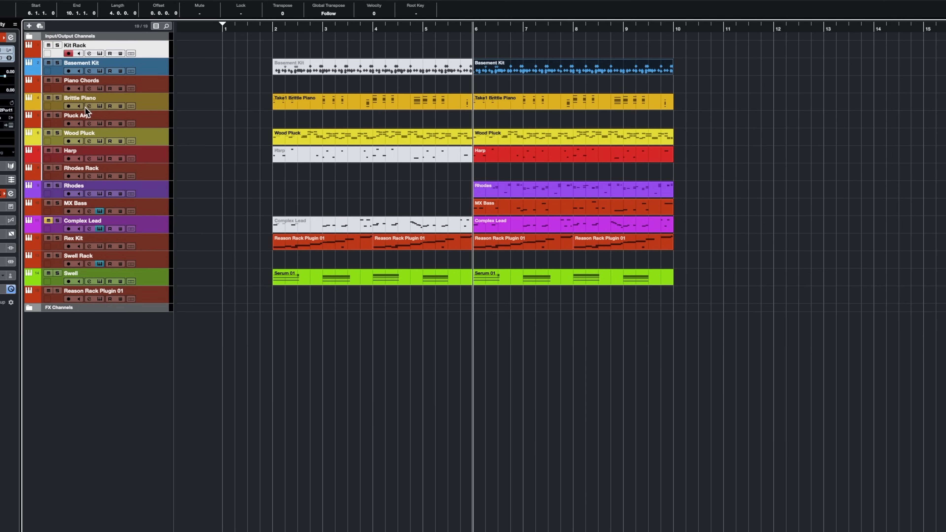
Step: Open the Piano Chords track's Reason Rack Plugin and list the Players devices in its browser
{"action": "left_click", "coordinate": [160, 92]}
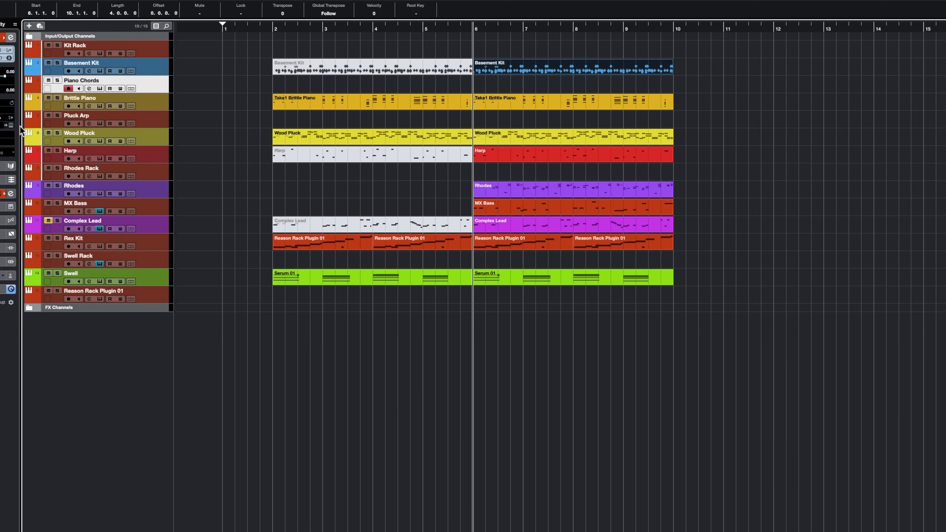
{"action": "left_click", "coordinate": [11, 125]}
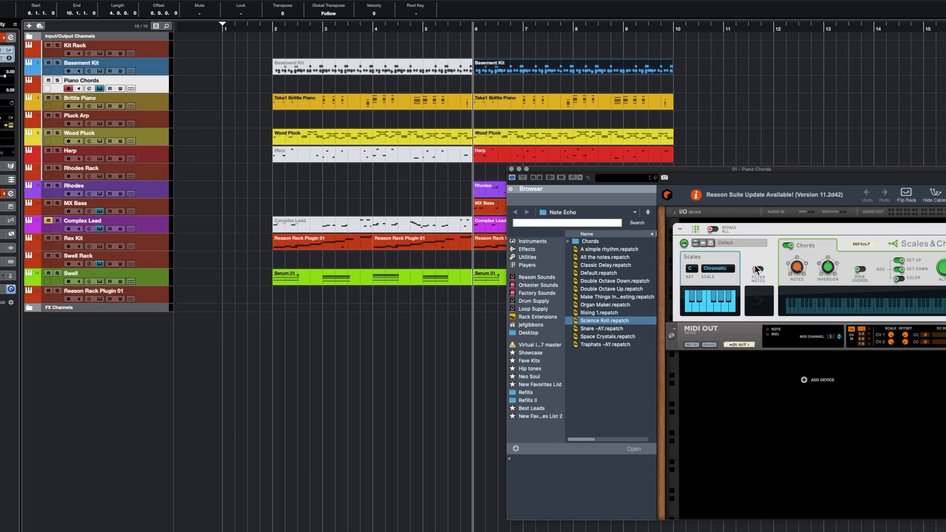
{"action": "left_click", "coordinate": [529, 267]}
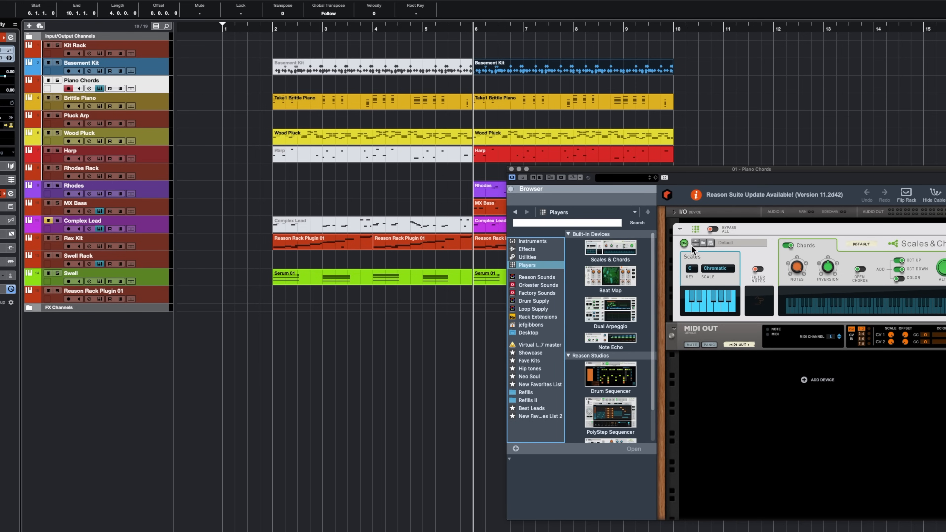
{"action": "left_click", "coordinate": [613, 257]}
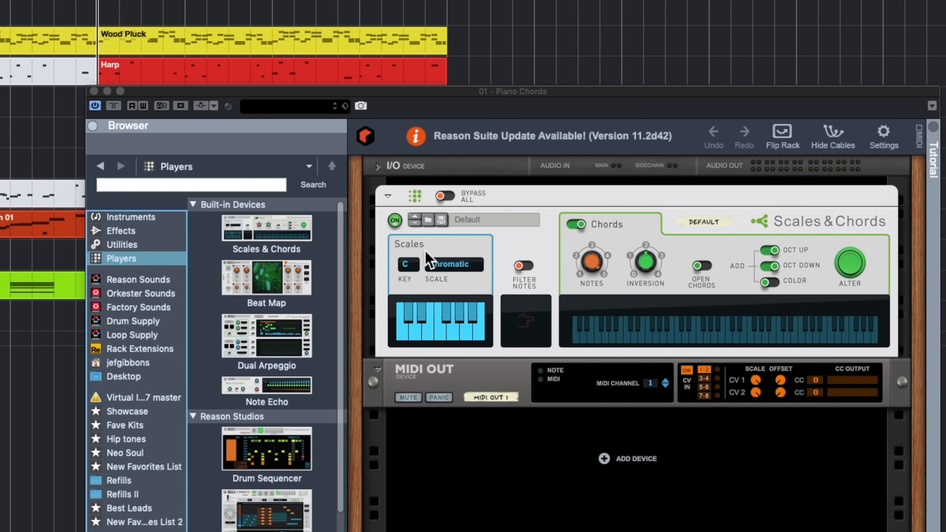
Step: Set the Scales & Chords scale to Minor and run through different chord inversions
{"action": "left_click", "coordinate": [462, 265]}
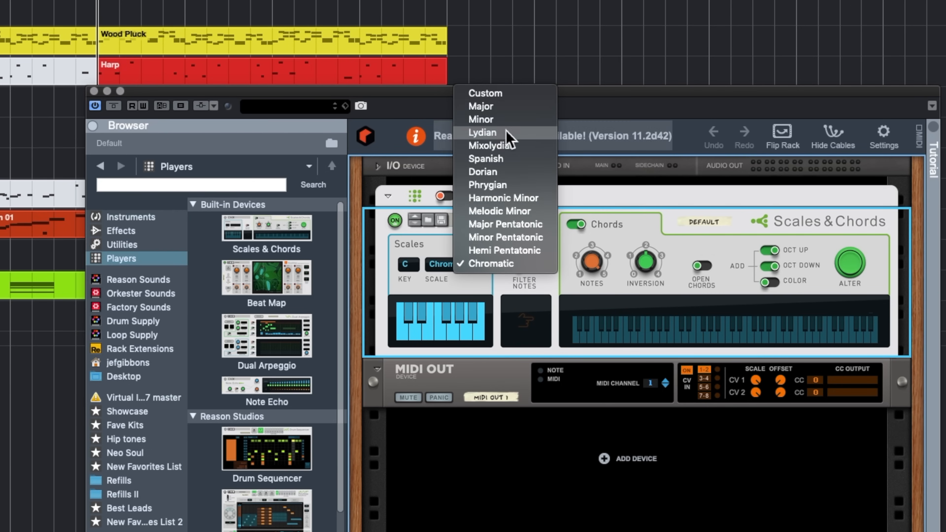
{"action": "left_click", "coordinate": [503, 120]}
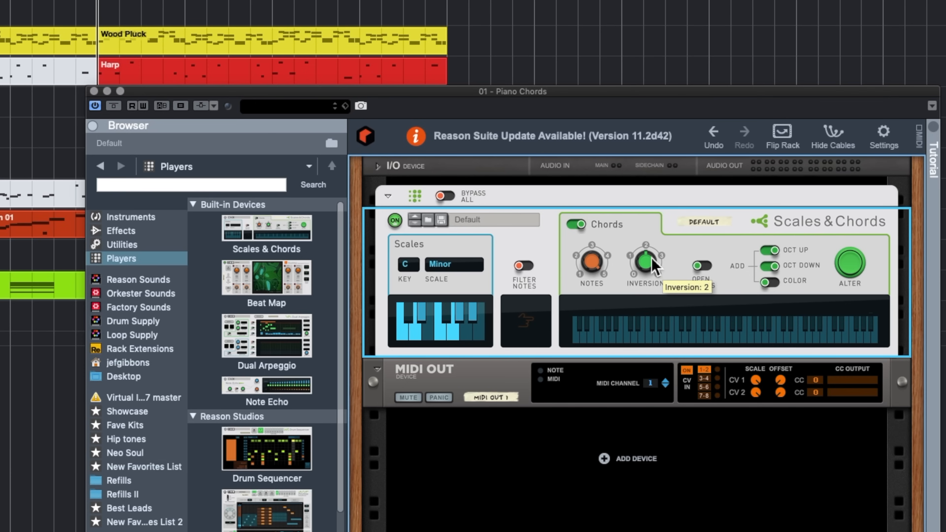
{"action": "mouse_move", "coordinate": [592, 263]}
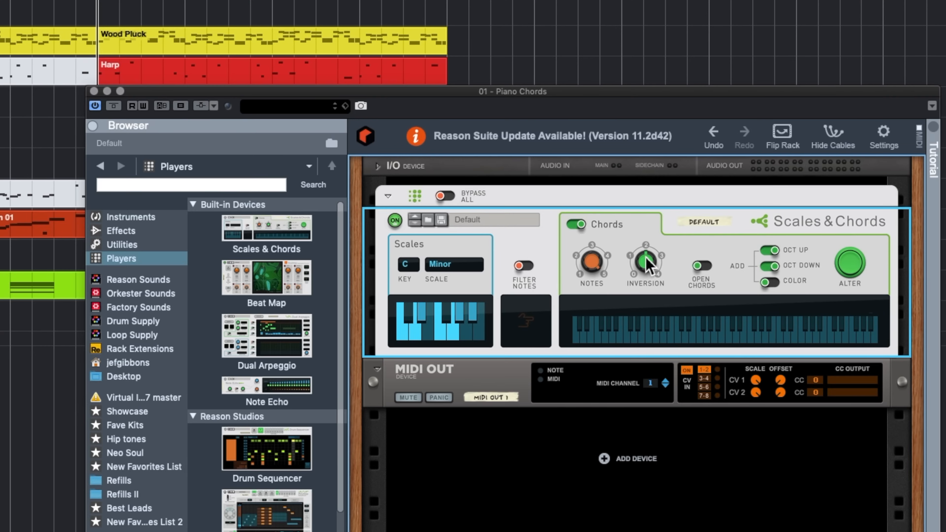
{"action": "left_click_drag", "start_coordinate": [646, 263], "coordinate": [667, 384]}
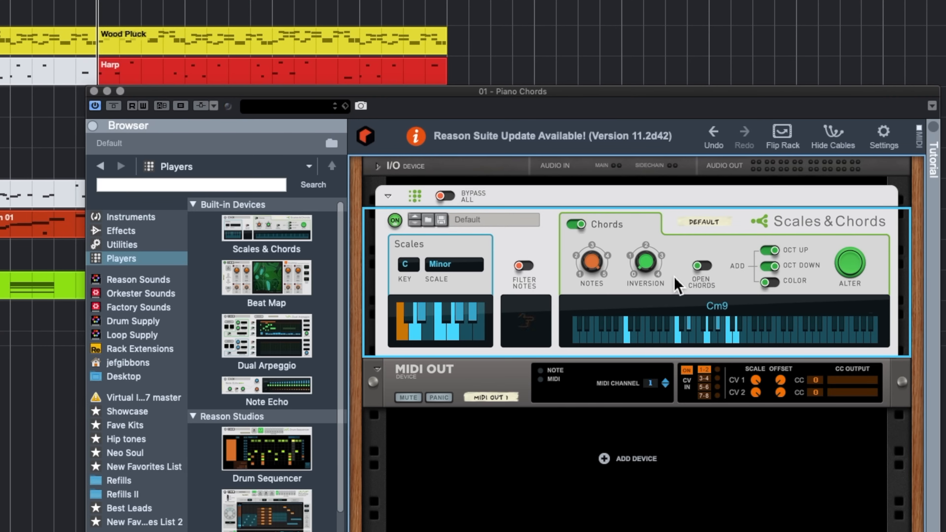
{"action": "mouse_move", "coordinate": [652, 263]}
{"action": "left_mouse_down"}
{"action": "mouse_move", "coordinate": [652, 274]}
{"action": "mouse_move", "coordinate": [650, 265]}
{"action": "left_mouse_up"}
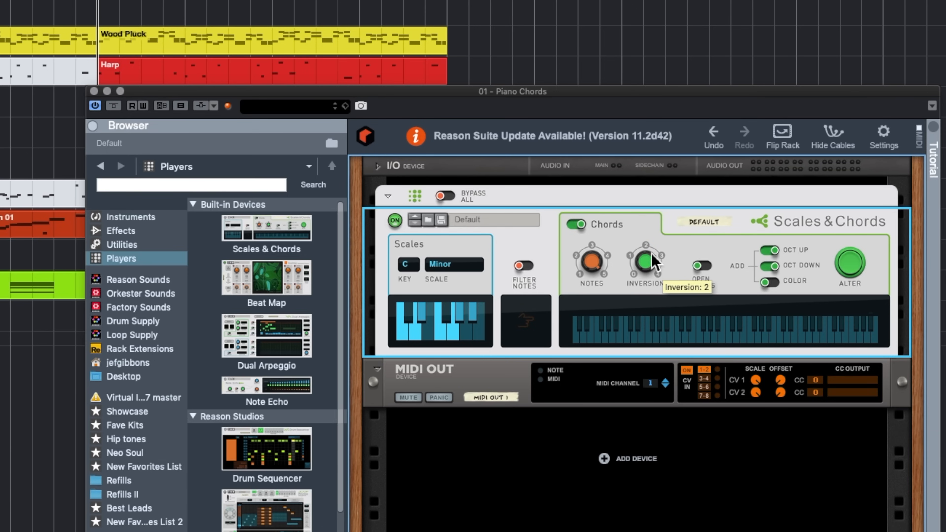
{"action": "left_click_drag", "start_coordinate": [656, 261], "coordinate": [648, 421]}
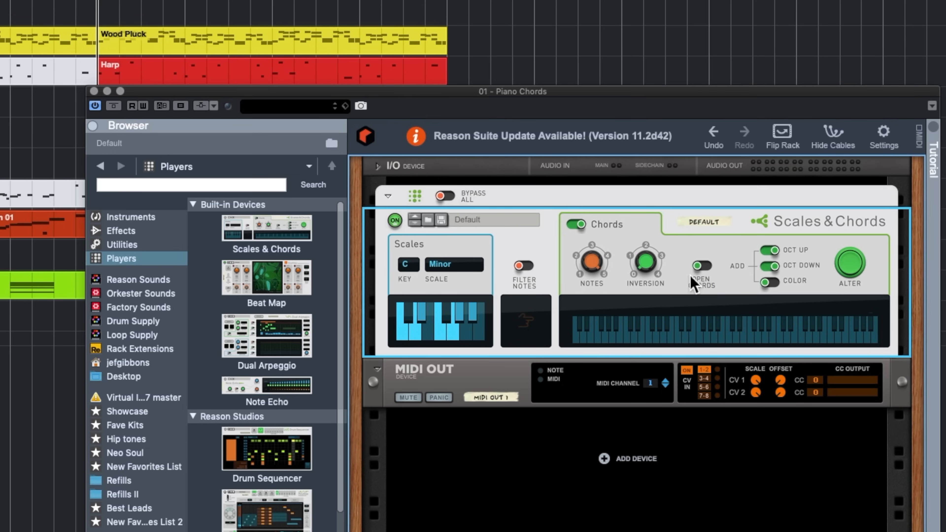
Step: Turn on Open Chords and try toggling the added Octave Down, Octave Up and Color notes in turn
{"action": "left_click", "coordinate": [702, 266]}
{"action": "left_click", "coordinate": [768, 267]}
{"action": "left_click", "coordinate": [769, 266]}
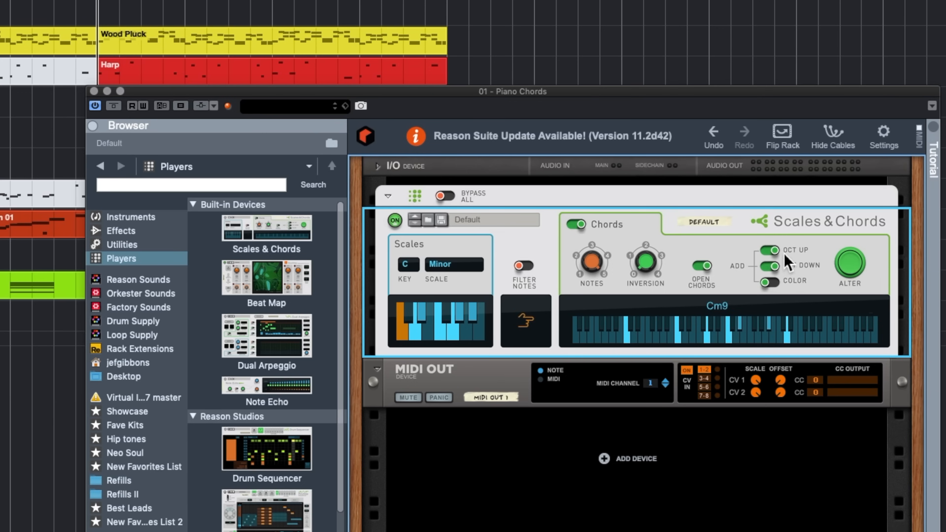
{"action": "left_click", "coordinate": [768, 250]}
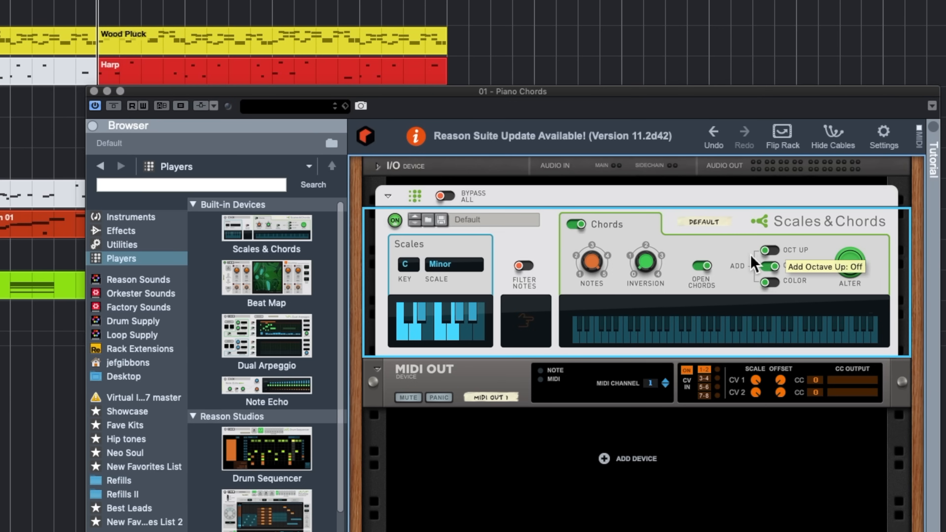
{"action": "left_click", "coordinate": [768, 250]}
{"action": "left_click", "coordinate": [770, 282]}
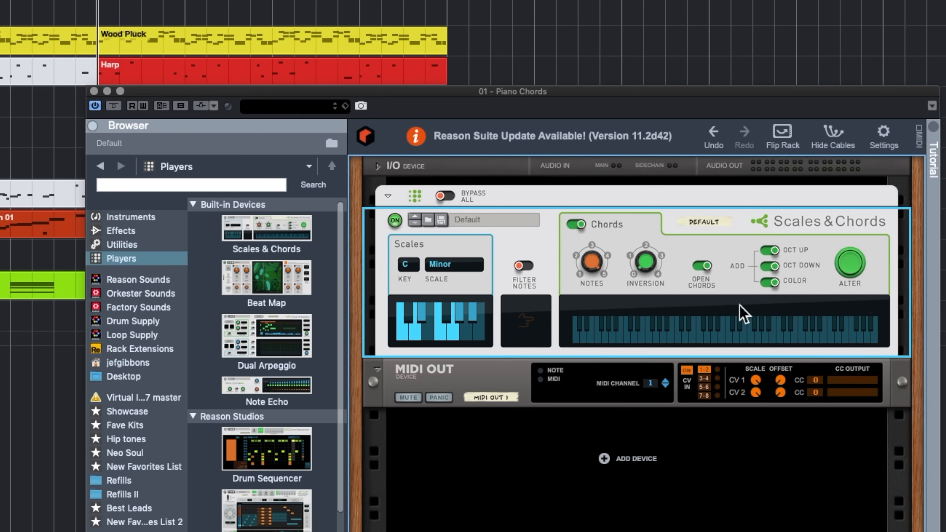
{"action": "left_click", "coordinate": [769, 282]}
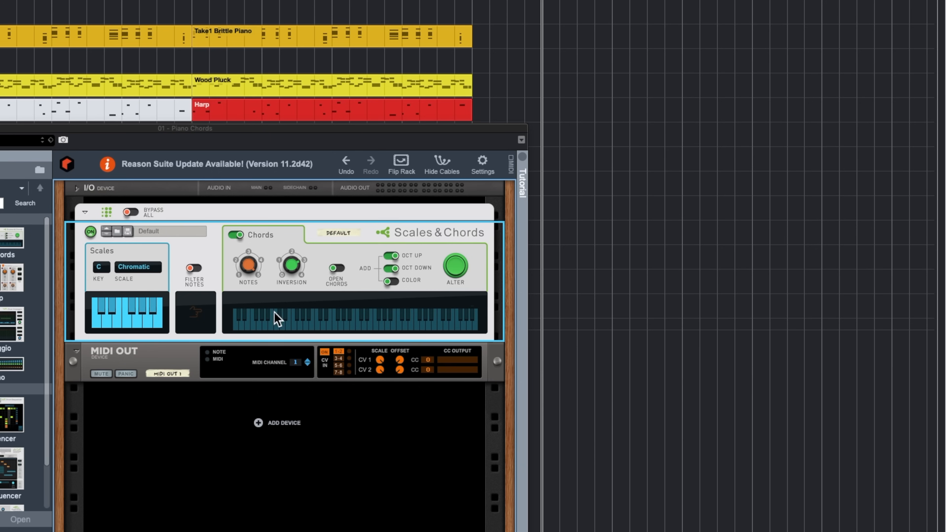
Step: Reposition the Piano Chords plugin window over the arrangement so its browser and rack both fit on screen
{"action": "left_click_drag", "start_coordinate": [256, 133], "coordinate": [659, 124]}
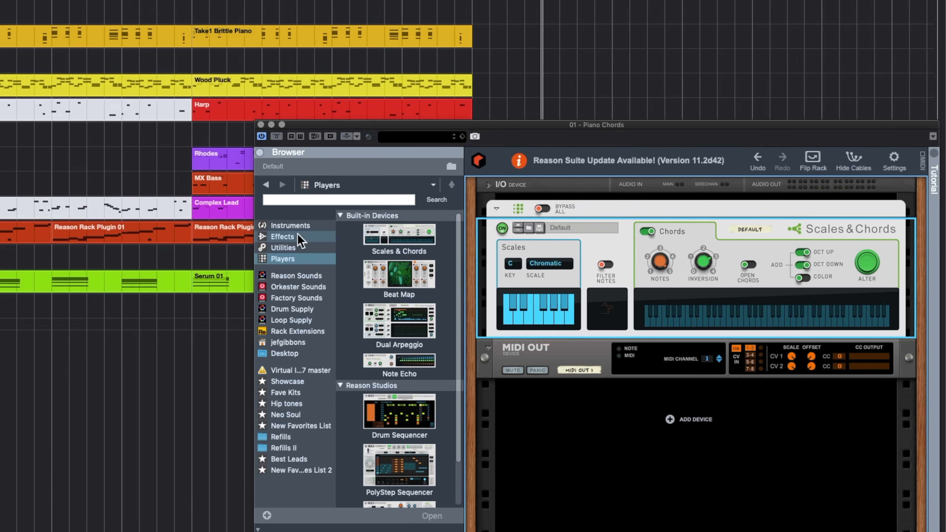
{"action": "left_click", "coordinate": [347, 254]}
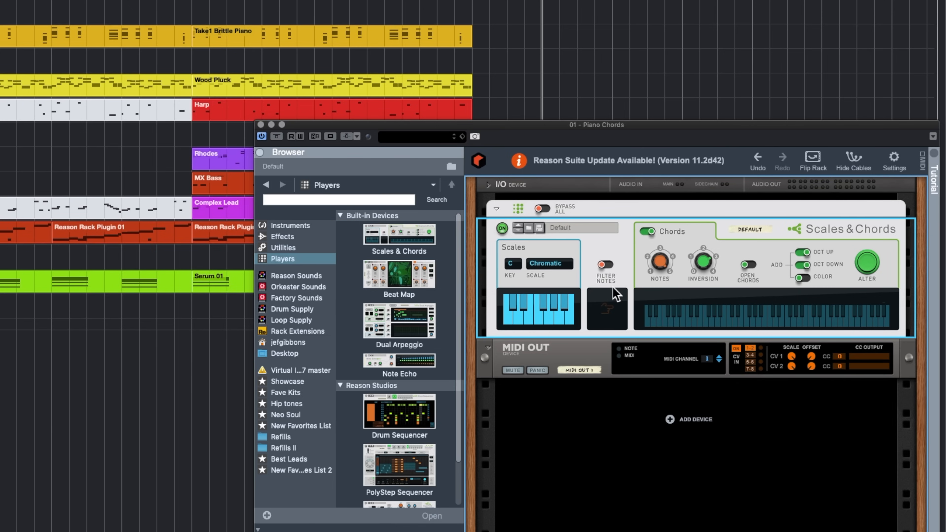
{"action": "left_click_drag", "start_coordinate": [332, 135], "coordinate": [319, 149]}
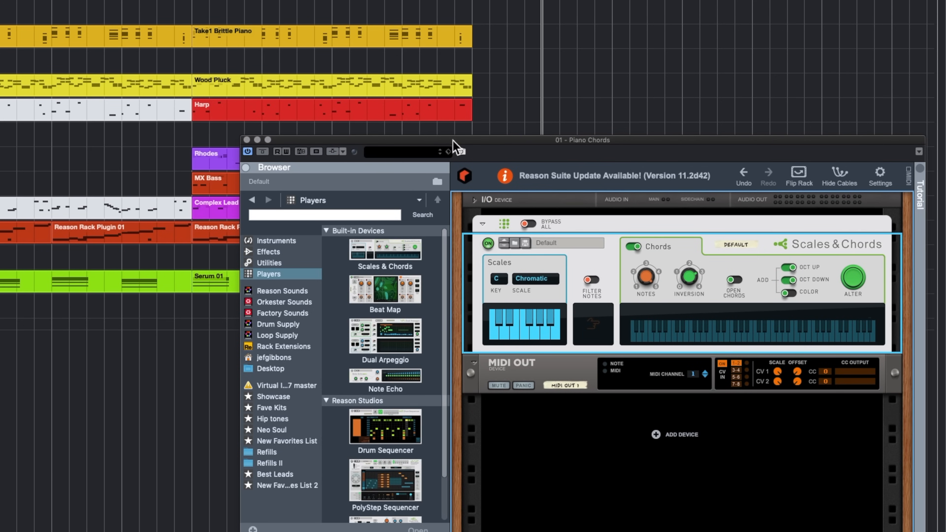
Step: Close the Piano Chords plugin window and place the Brittle Piano track's Serum window clear of the track list
{"action": "left_click_drag", "start_coordinate": [456, 140], "coordinate": [477, 181]}
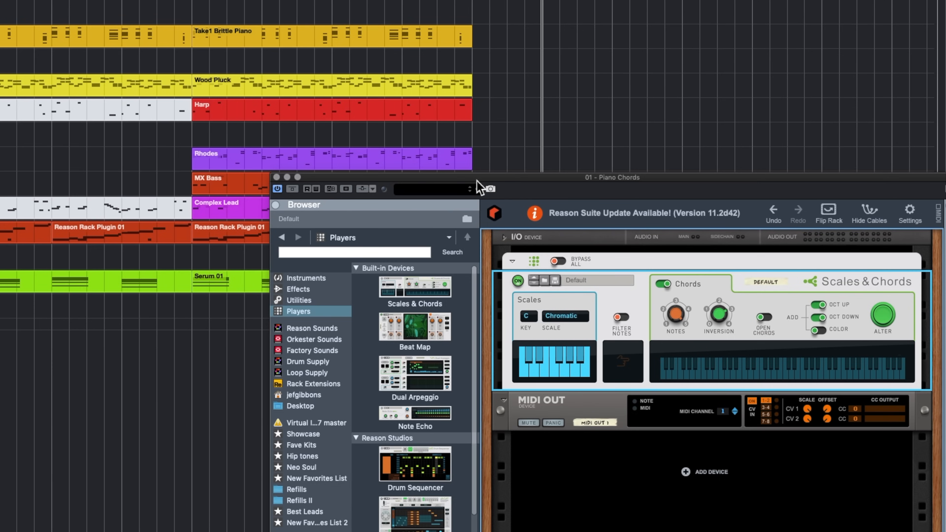
{"action": "left_click", "coordinate": [276, 177]}
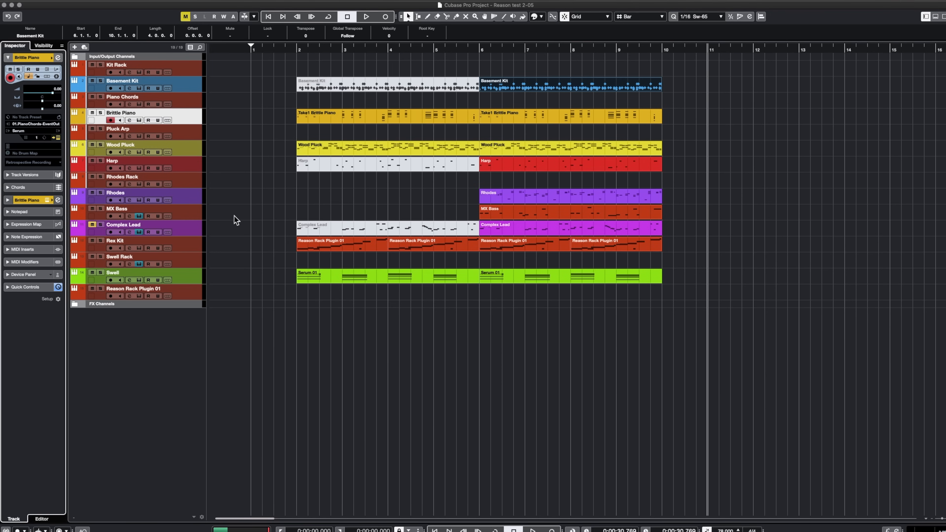
{"action": "left_click_drag", "start_coordinate": [770, 184], "coordinate": [578, 175]}
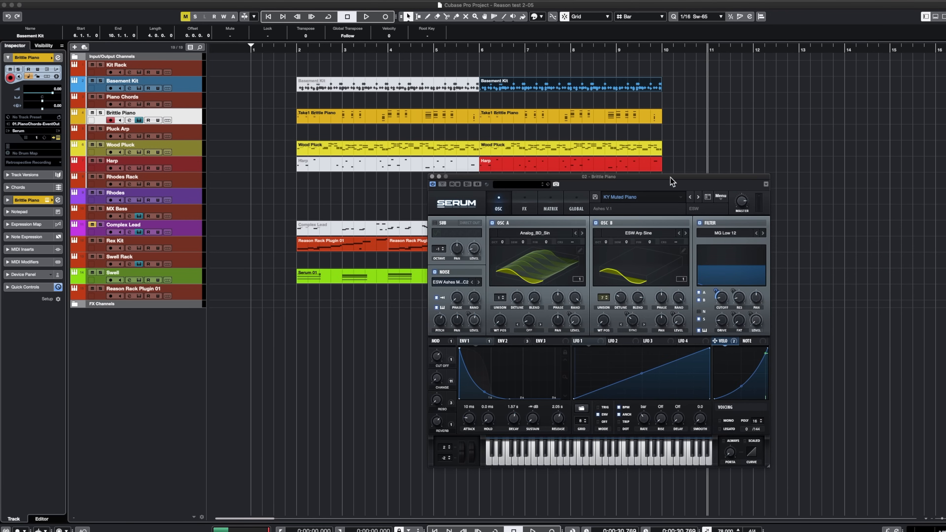
{"action": "left_click_drag", "start_coordinate": [670, 178], "coordinate": [555, 191]}
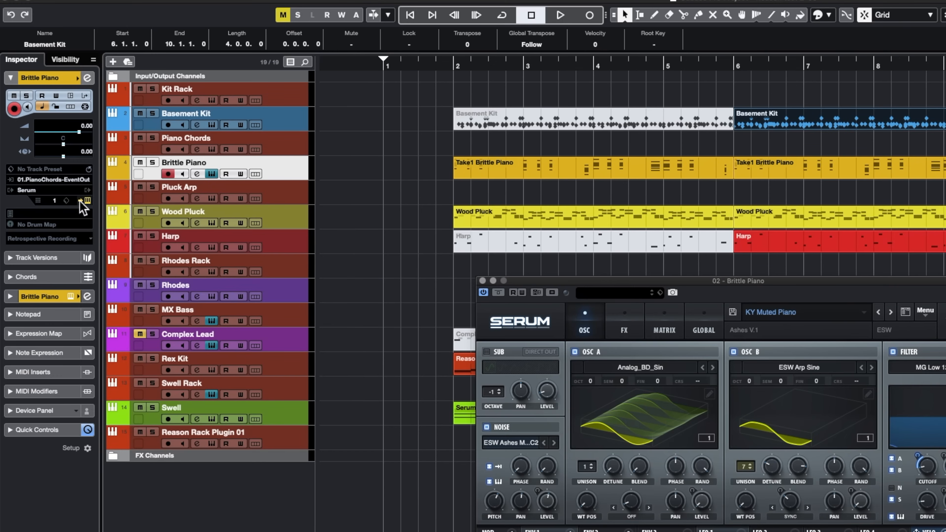
Step: Compare the routing of the Piano Chords and Brittle Piano tracks and list the MIDI inputs available to Brittle Piano
{"action": "left_click", "coordinate": [294, 144]}
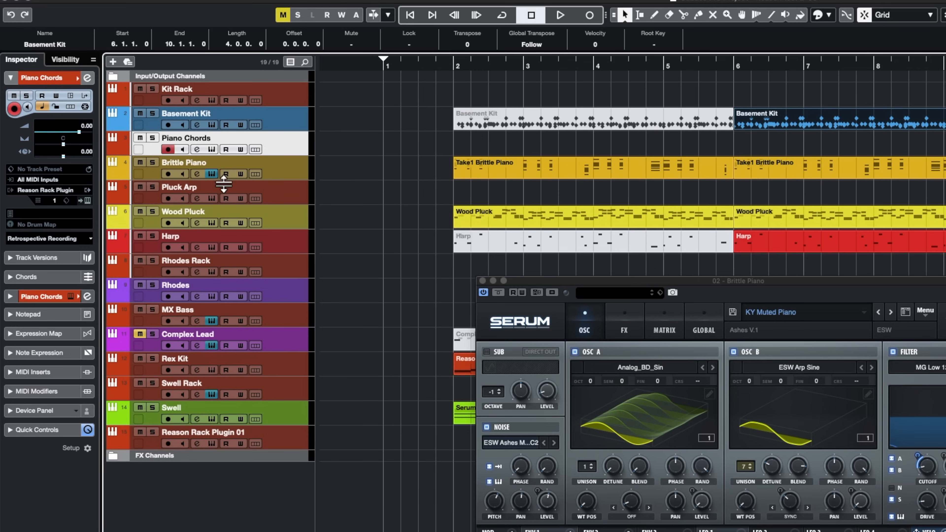
{"action": "left_click", "coordinate": [283, 175]}
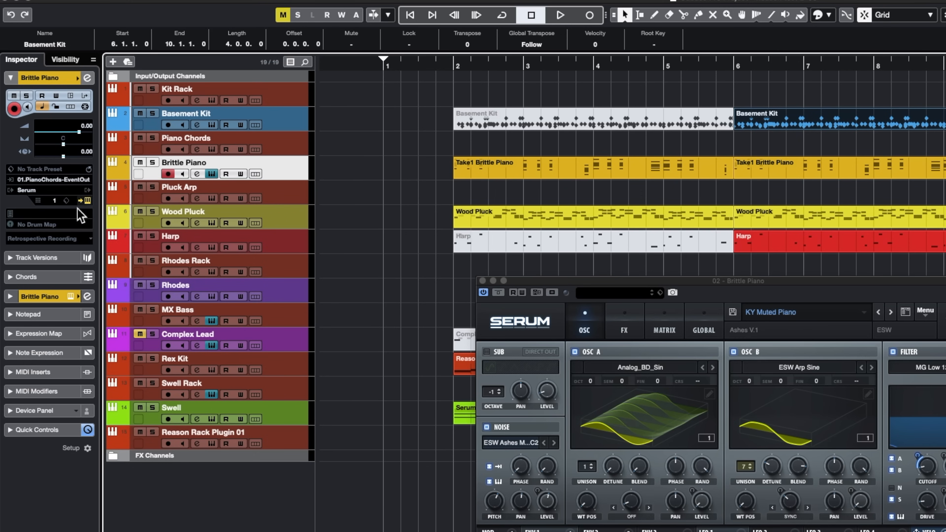
{"action": "left_click", "coordinate": [53, 180]}
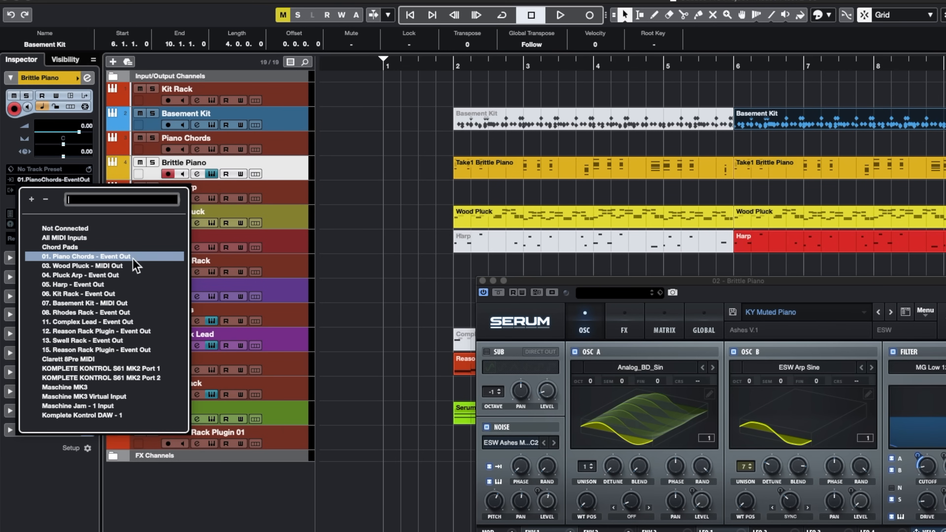
{"action": "left_click", "coordinate": [293, 173]}
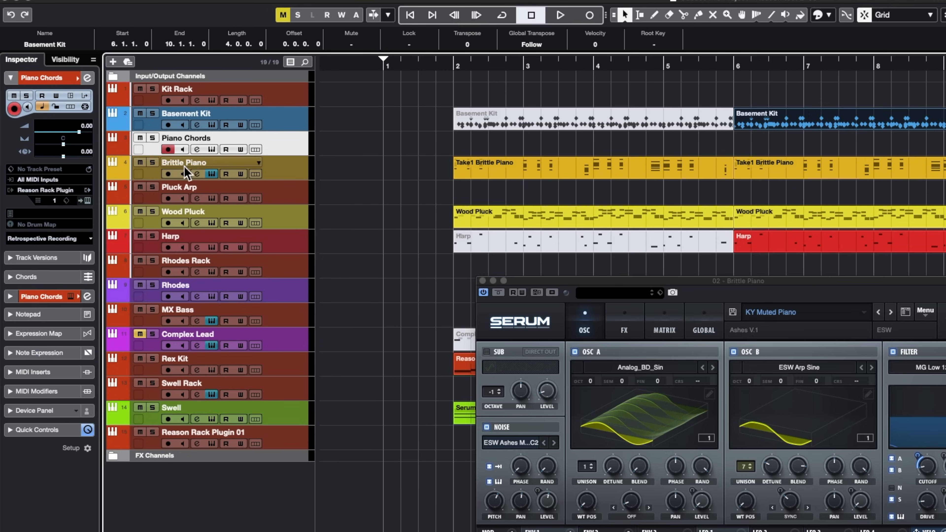
Step: Record the Piano Chords output onto the Brittle Piano track from bar 11 and open the recorded part in the editor
{"action": "left_click", "coordinate": [168, 174]}
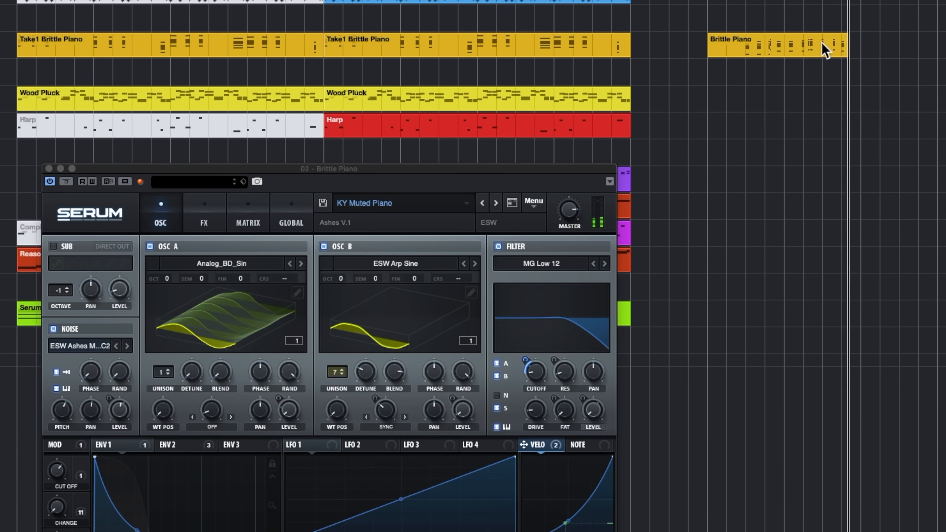
{"action": "key", "text": "space"}
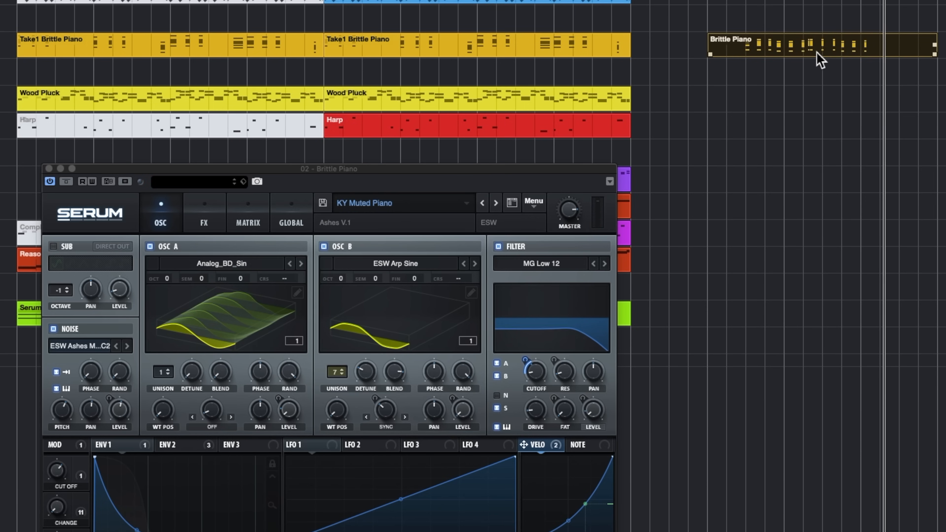
{"action": "double_click", "coordinate": [815, 52]}
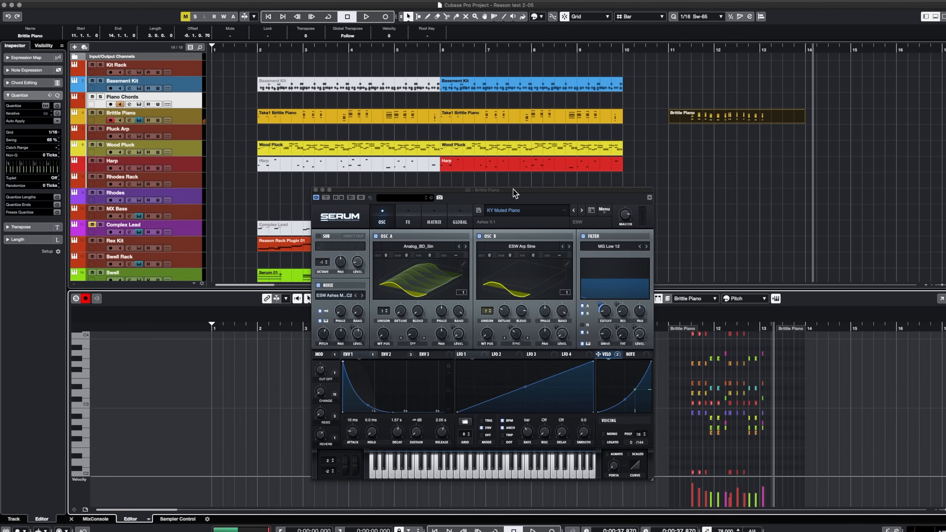
{"action": "left_click_drag", "start_coordinate": [377, 169], "coordinate": [340, 58]}
{"action": "left_click_drag", "start_coordinate": [712, 329], "coordinate": [692, 383]}
{"action": "scroll", "coordinate": [692, 387], "scroll_direction": "down", "scroll_amount": 3}
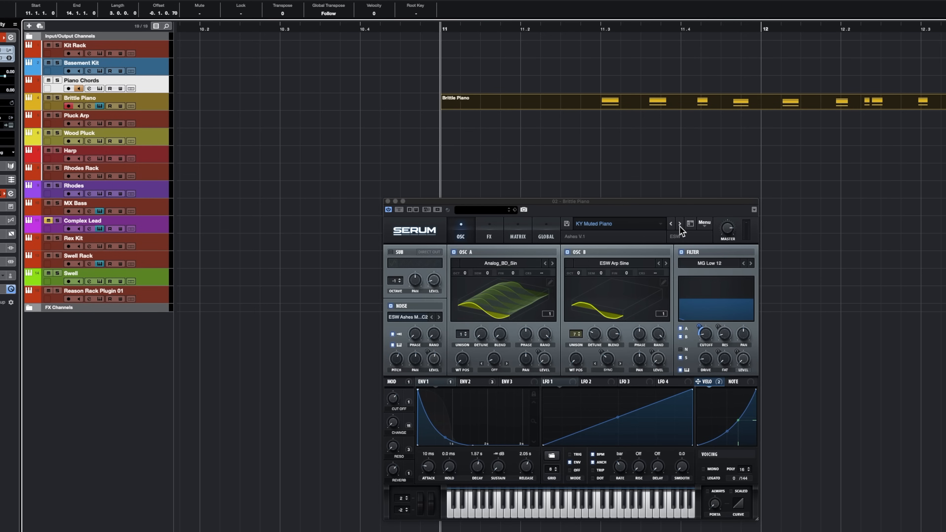
Step: Audition the recorded part with Serum's KY Open House and KY Muted Piano presets, and look through the preset folders before closing Serum
{"action": "key", "text": "space"}
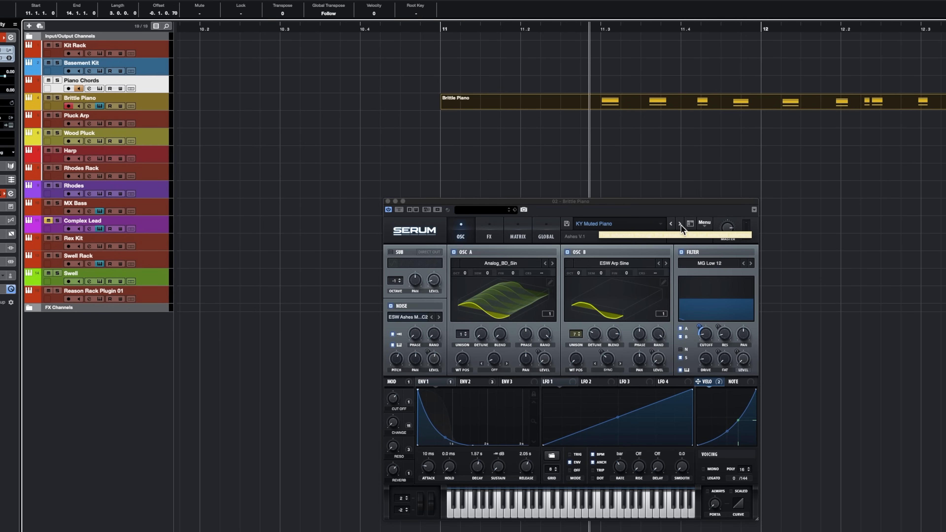
{"action": "left_click", "coordinate": [681, 225]}
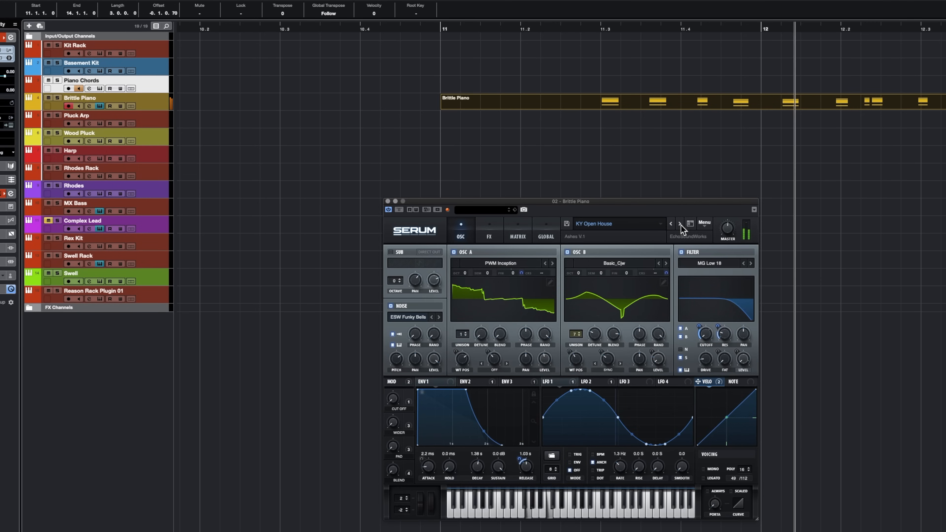
{"action": "left_click", "coordinate": [671, 224]}
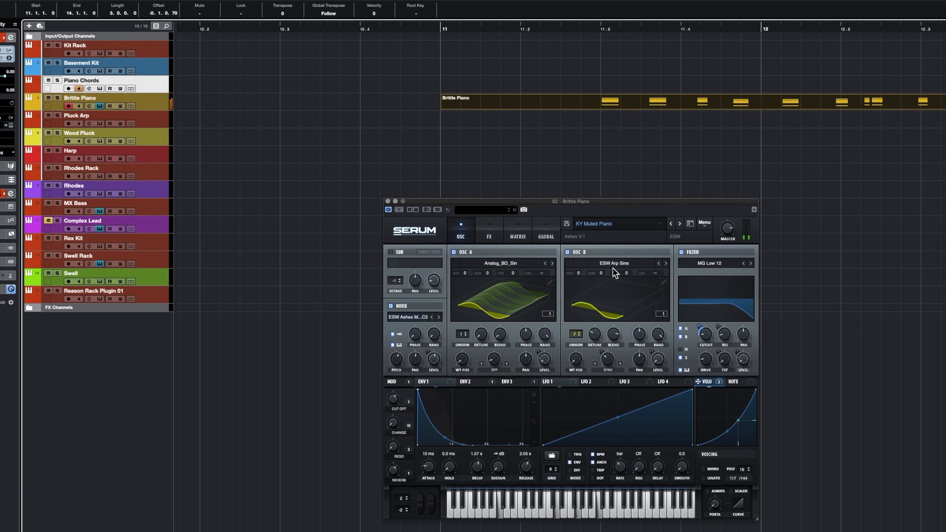
{"action": "left_click", "coordinate": [605, 224]}
{"action": "mouse_move", "coordinate": [636, 279]}
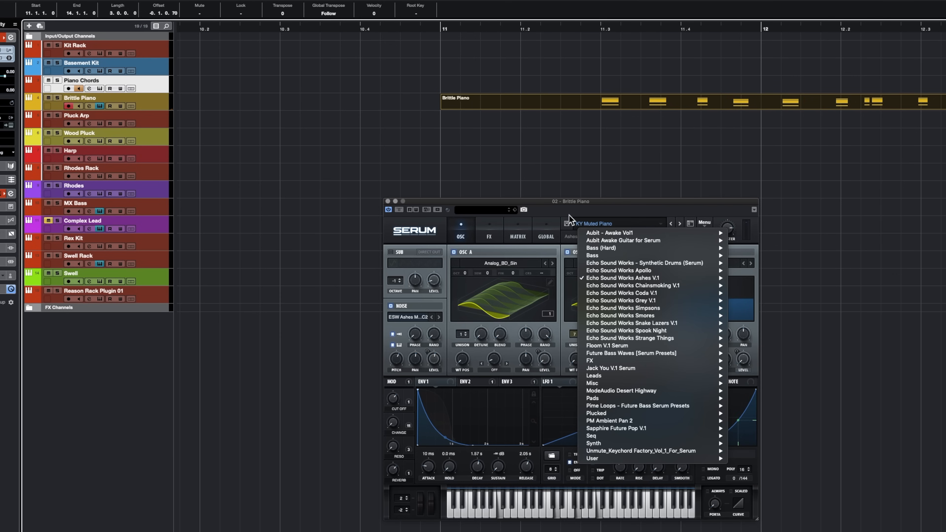
{"action": "left_click", "coordinate": [546, 210]}
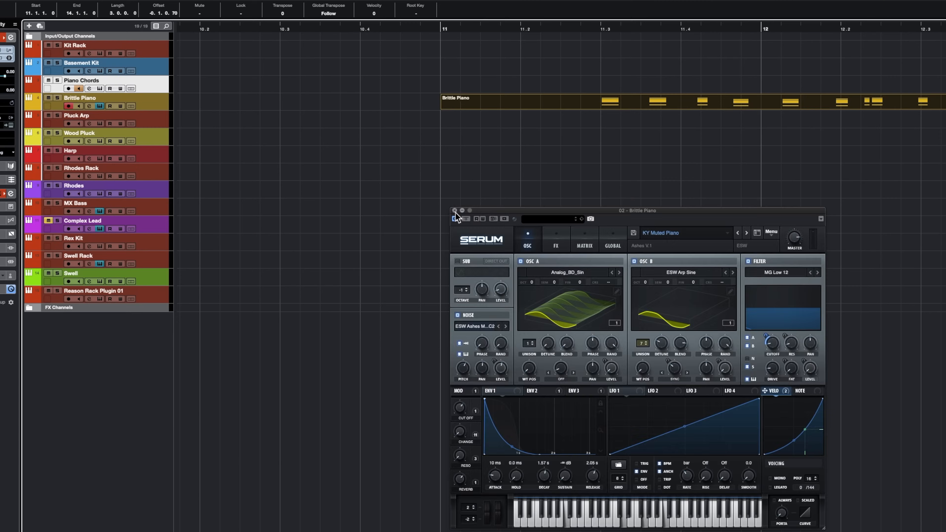
{"action": "left_click", "coordinate": [456, 213]}
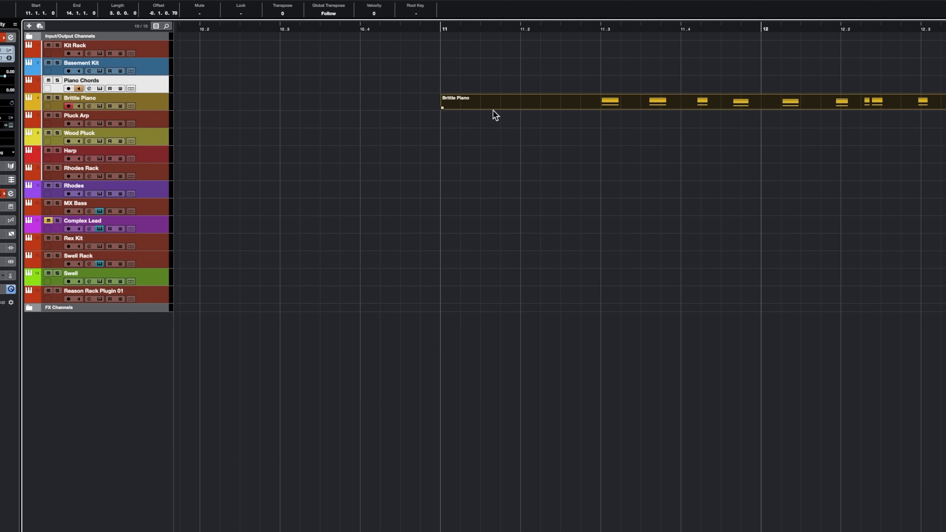
Step: Delete the newly recorded Brittle Piano part at bar 11
{"action": "left_click", "coordinate": [609, 135]}
{"action": "key", "text": "g"}
{"action": "key", "text": "g"}
{"action": "key", "text": "g"}
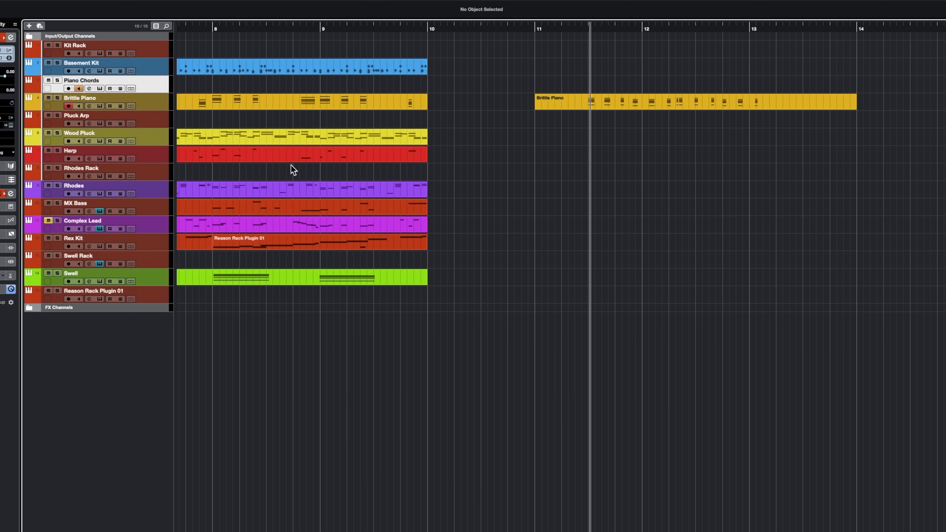
{"action": "left_click_drag", "start_coordinate": [580, 133], "coordinate": [579, 140]}
{"action": "key", "text": "l"}
{"action": "key", "text": "Delete"}
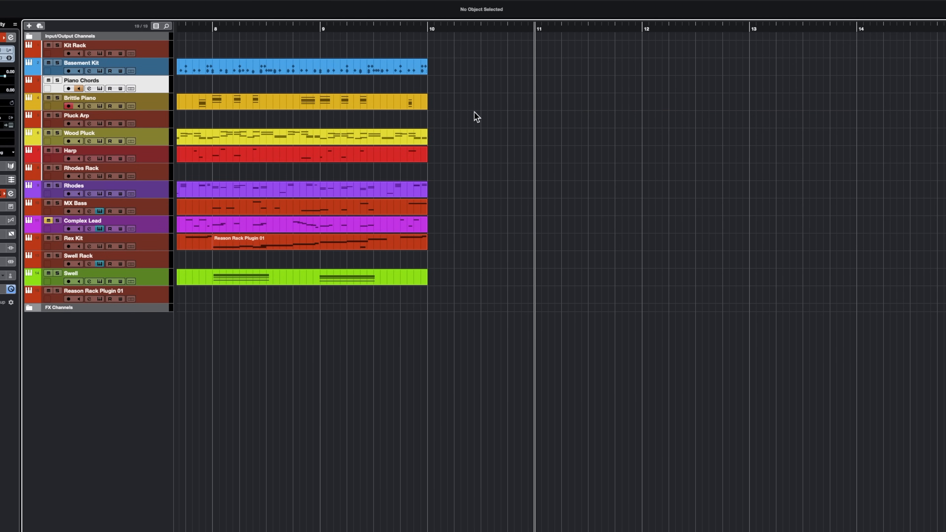
Step: Solo the Brittle Piano track and play its Take1 Brittle Piano part from bar 6
{"action": "left_click", "coordinate": [57, 98]}
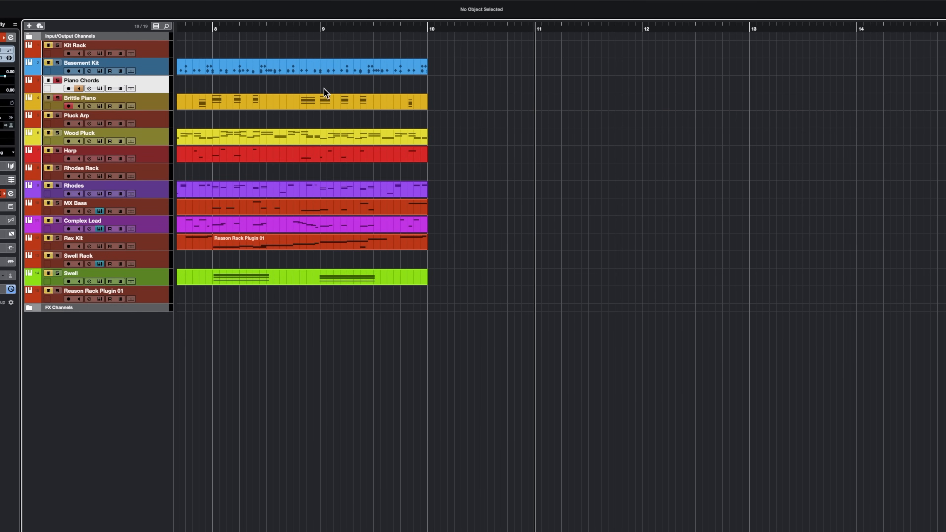
{"action": "key", "text": "g"}
{"action": "left_click", "coordinate": [337, 101]}
{"action": "key", "text": "l"}
{"action": "key", "text": "space"}
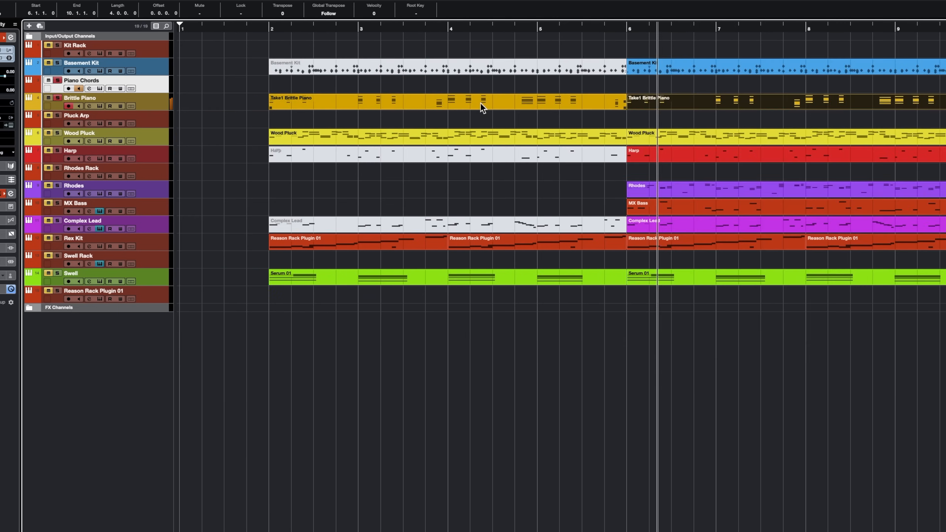
{"action": "scroll", "coordinate": [483, 107], "scroll_direction": "right", "scroll_amount": 5}
{"action": "scroll", "coordinate": [445, 107], "scroll_direction": "left", "scroll_amount": 3}
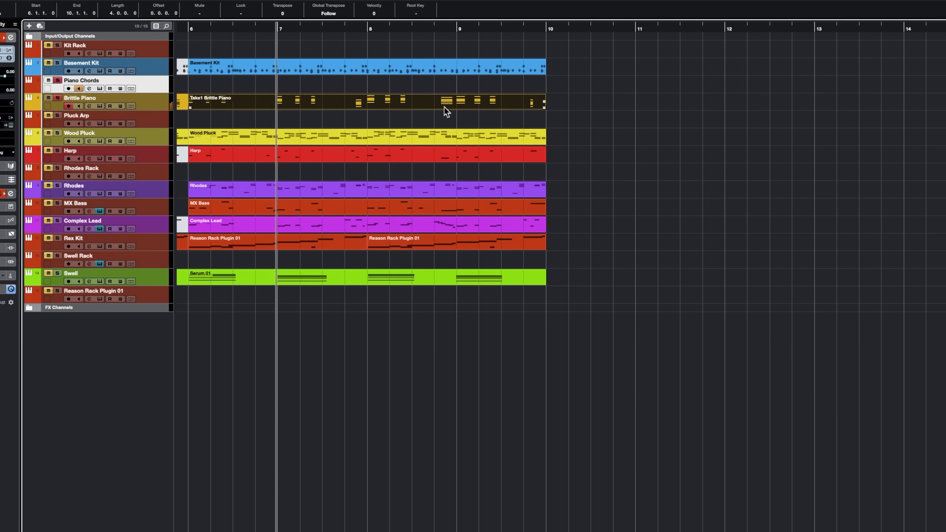
{"action": "scroll", "coordinate": [444, 108], "scroll_direction": "left", "scroll_amount": 2}
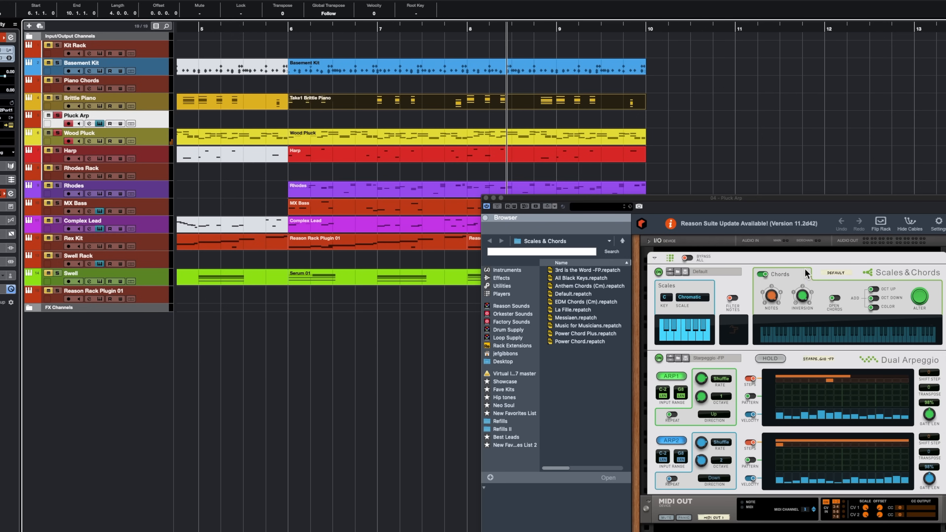
Step: Check the device options of Scales & Chords in the Pluck Arp rack and view the Wood Pluck track's Massive X instrument
{"action": "right_click", "coordinate": [842, 267]}
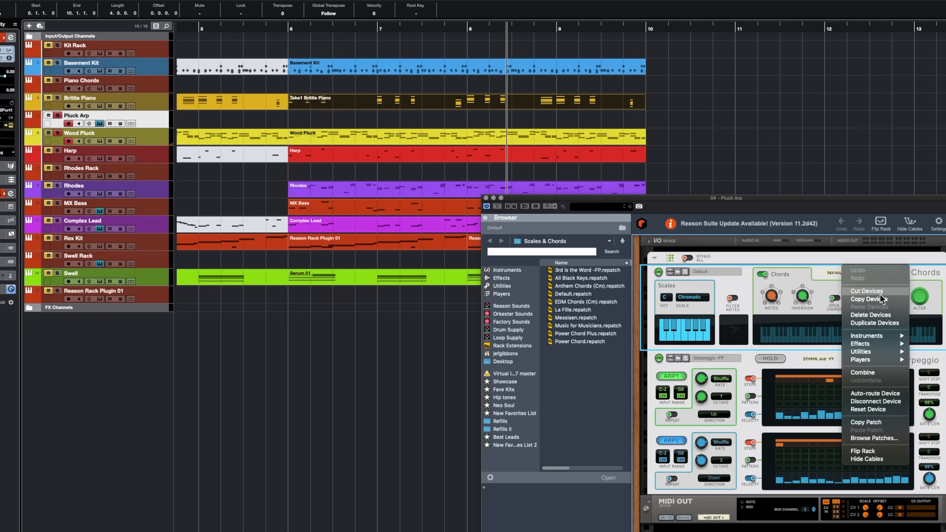
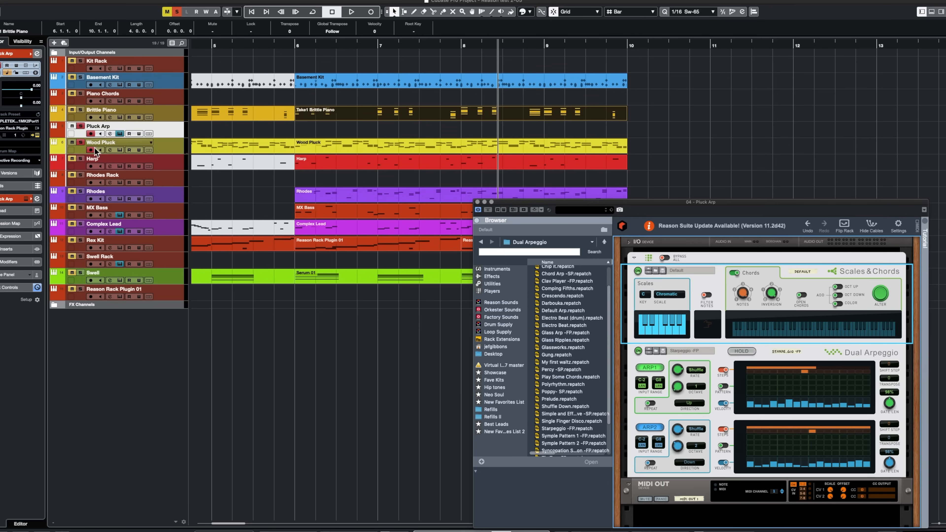
{"action": "left_click", "coordinate": [175, 147]}
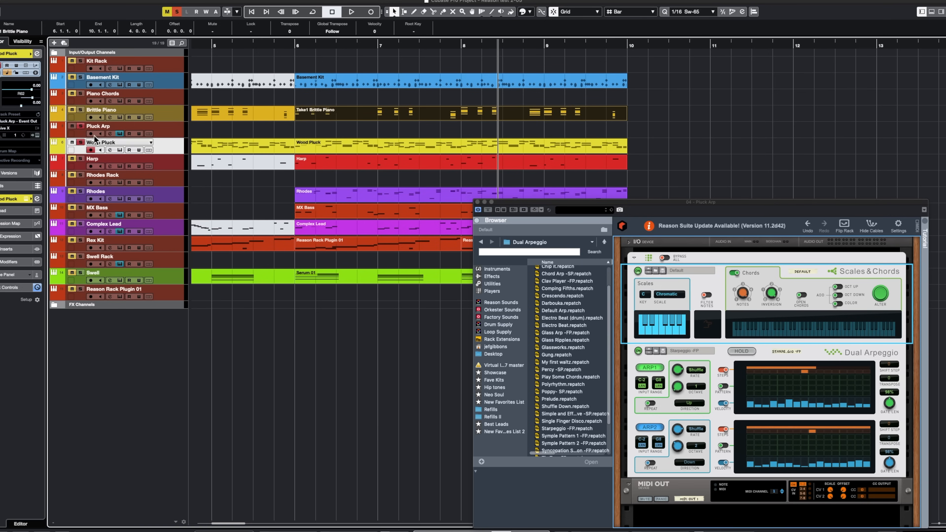
{"action": "left_click", "coordinate": [37, 135]}
{"action": "left_click", "coordinate": [37, 135]}
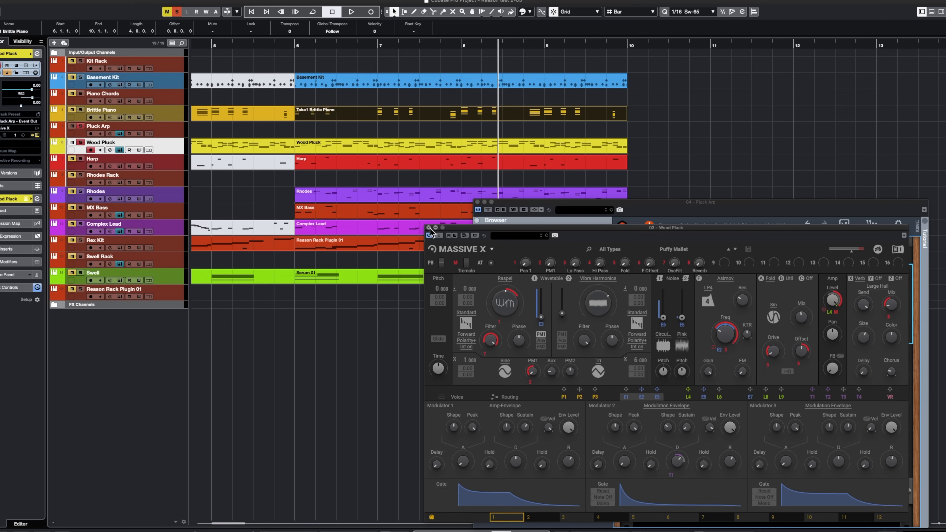
{"action": "left_click", "coordinate": [428, 228]}
Step: Solo Brittle Piano alongside Wood Pluck and play both tracks together from bar 6
{"action": "left_click", "coordinate": [177, 142]}
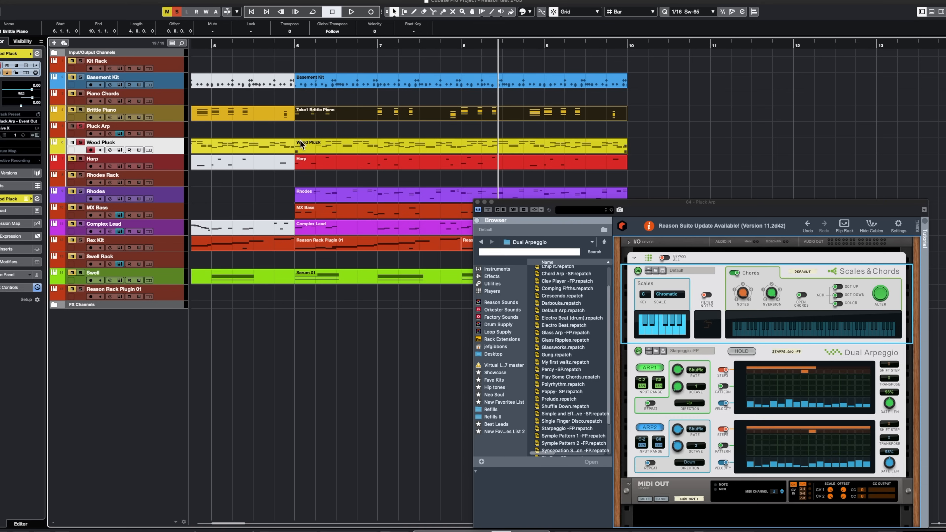
{"action": "left_click", "coordinate": [288, 51]}
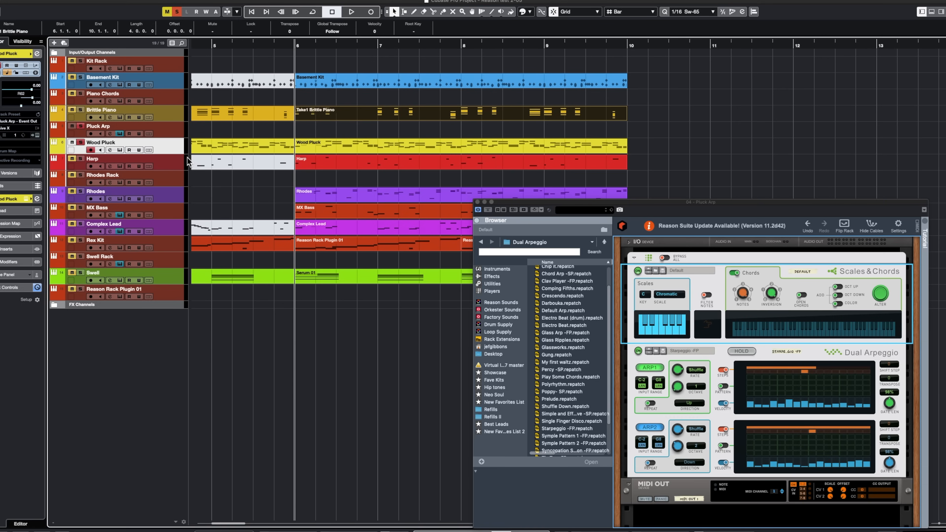
{"action": "left_click", "coordinate": [326, 167]}
{"action": "left_click", "coordinate": [242, 205]}
{"action": "key", "text": "space"}
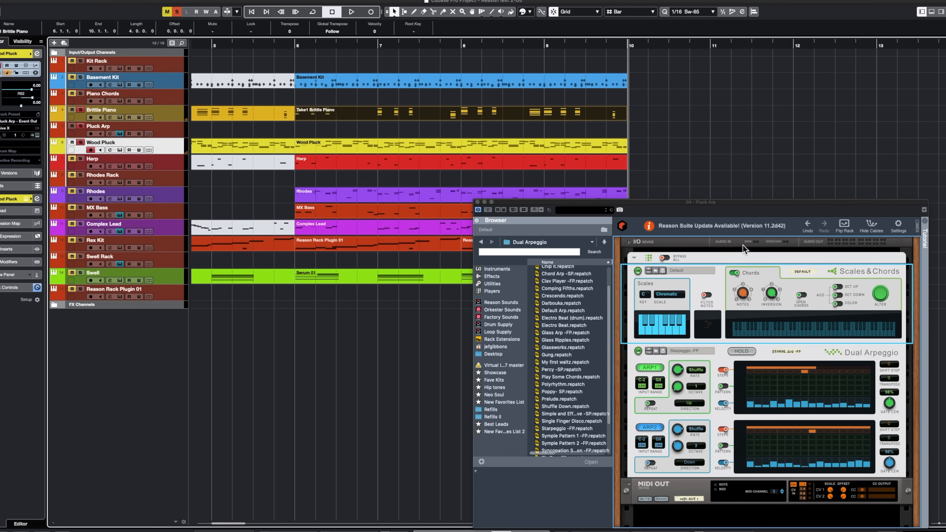
Step: Close the Pluck Arp plugin window and open the Harp track's Reason Rack Plugin, placing it over the arrangement
{"action": "left_click_drag", "start_coordinate": [728, 211], "coordinate": [729, 209]}
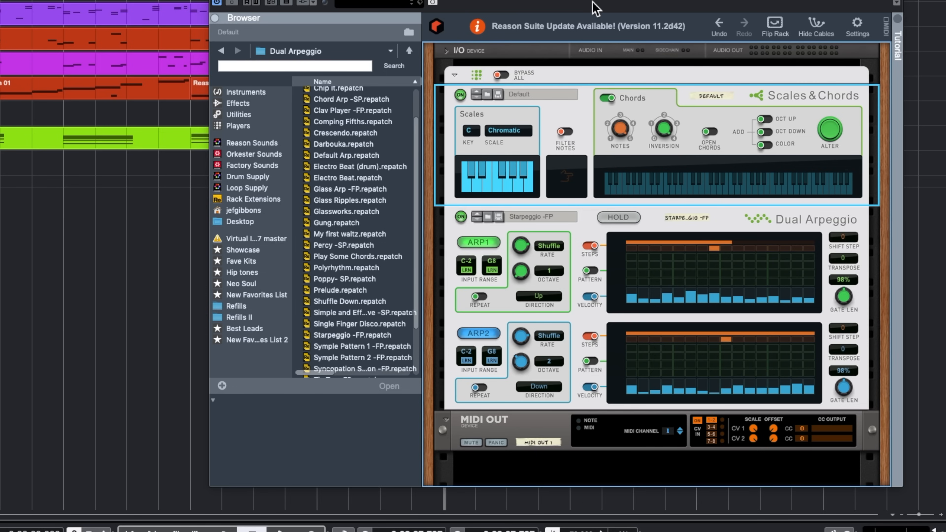
{"action": "left_click", "coordinate": [217, 0]}
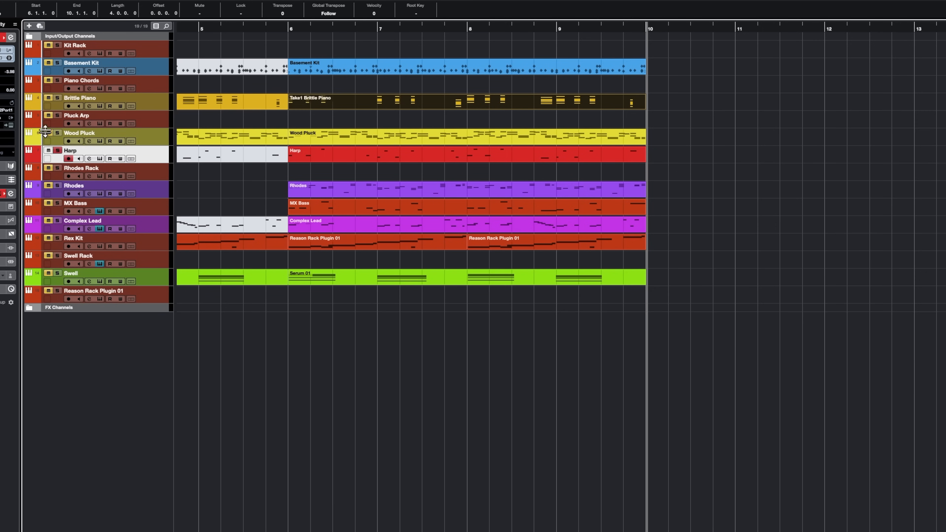
{"action": "left_click", "coordinate": [10, 125]}
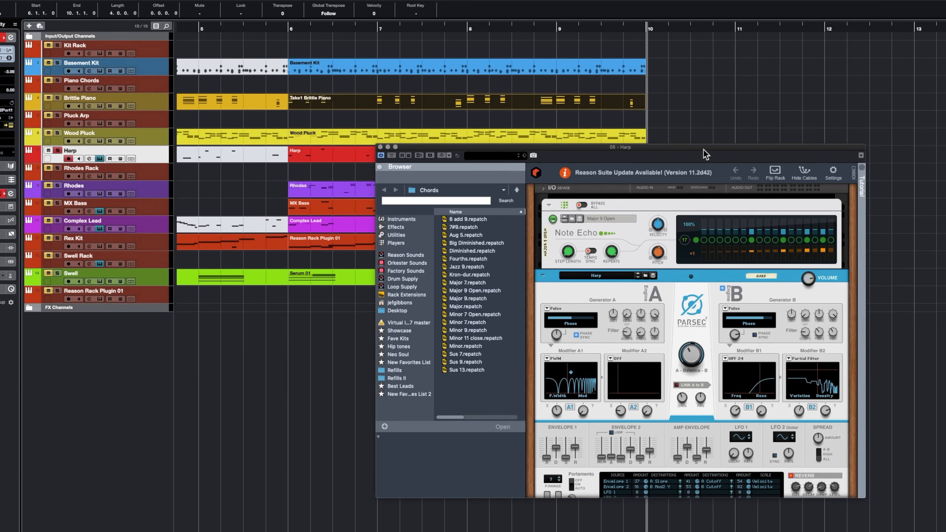
{"action": "left_click_drag", "start_coordinate": [704, 150], "coordinate": [784, 126]}
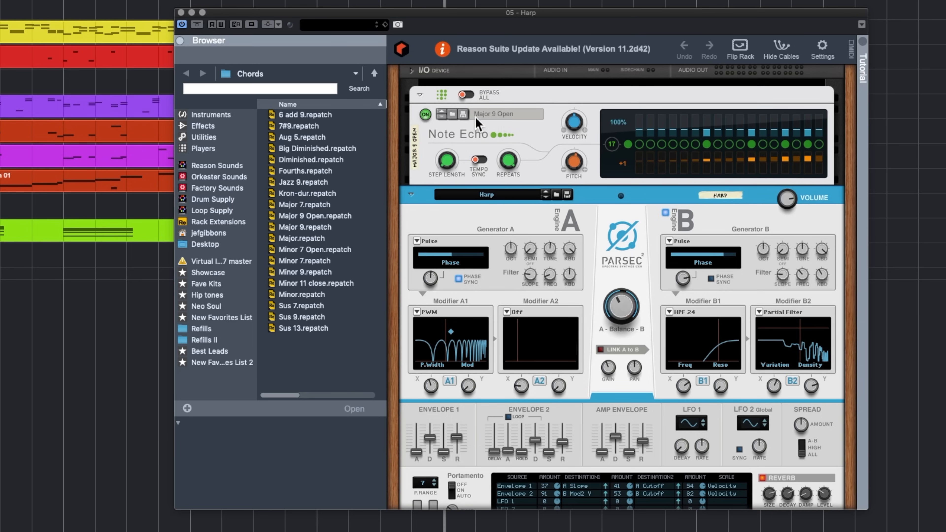
Step: Highlight the Major 9 Open patch among Note Echo's chord patches and play the soloed Harp part from bar 6
{"action": "left_click", "coordinate": [329, 217]}
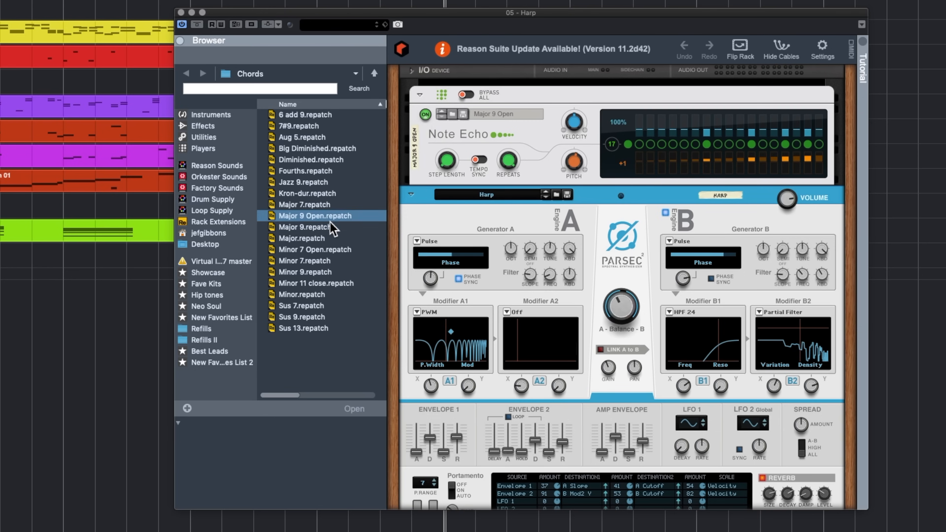
{"action": "left_click", "coordinate": [334, 226]}
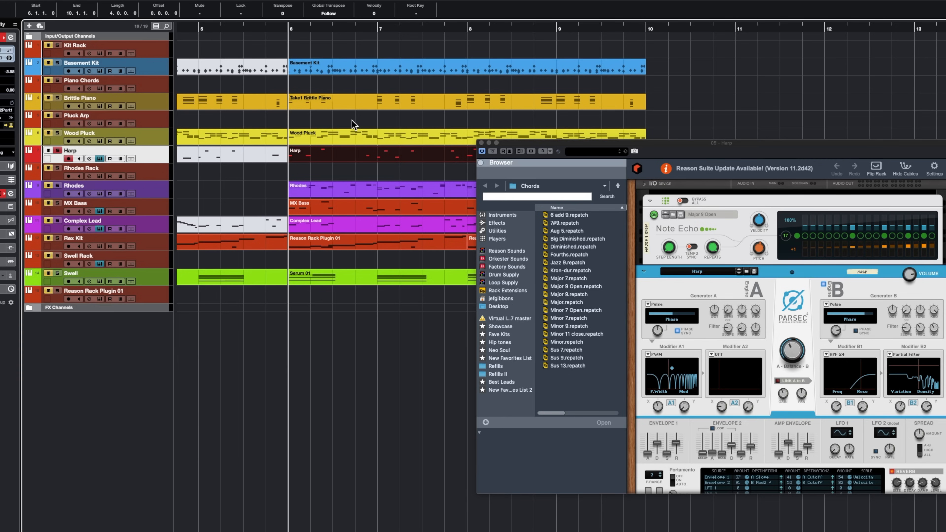
{"action": "key", "text": "space"}
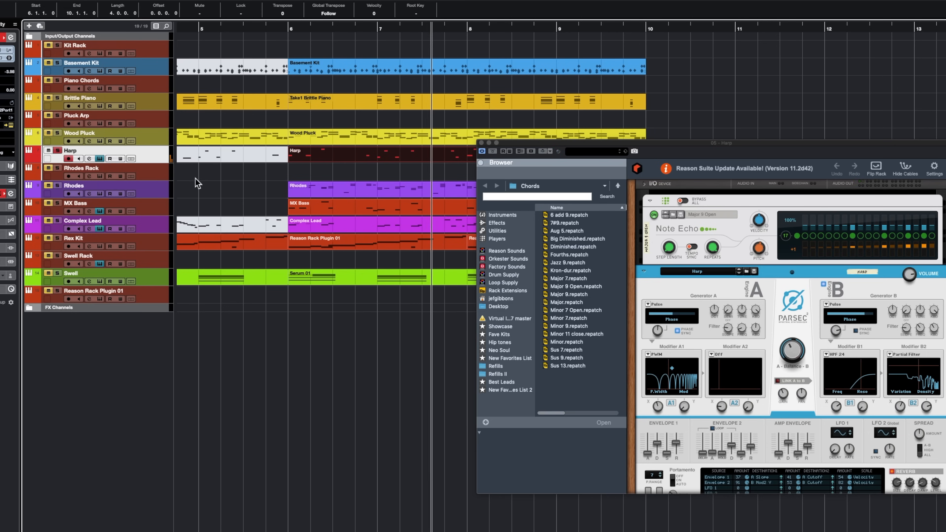
Step: Close the Harp plugin window and view the Harp part's notes in the Key Editor
{"action": "left_click", "coordinate": [481, 143]}
{"action": "double_click", "coordinate": [463, 160]}
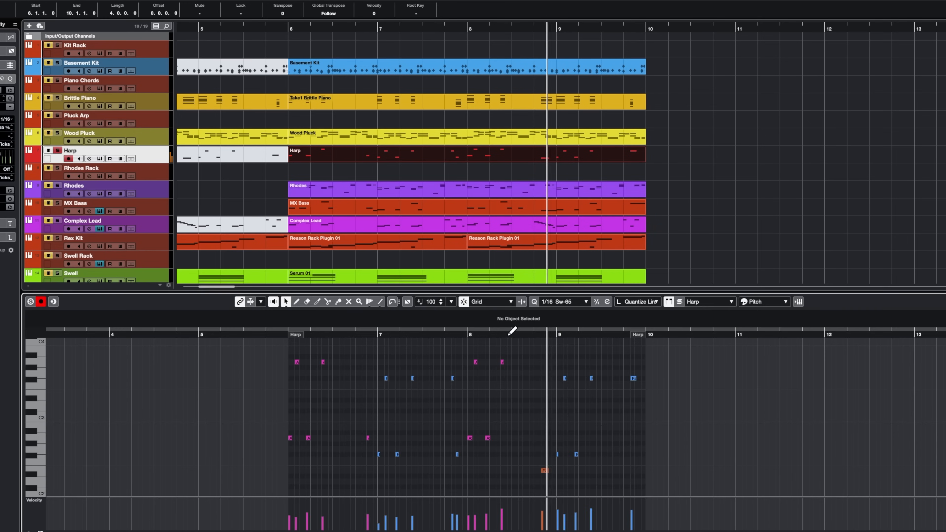
{"action": "key", "text": "ctrl+e"}
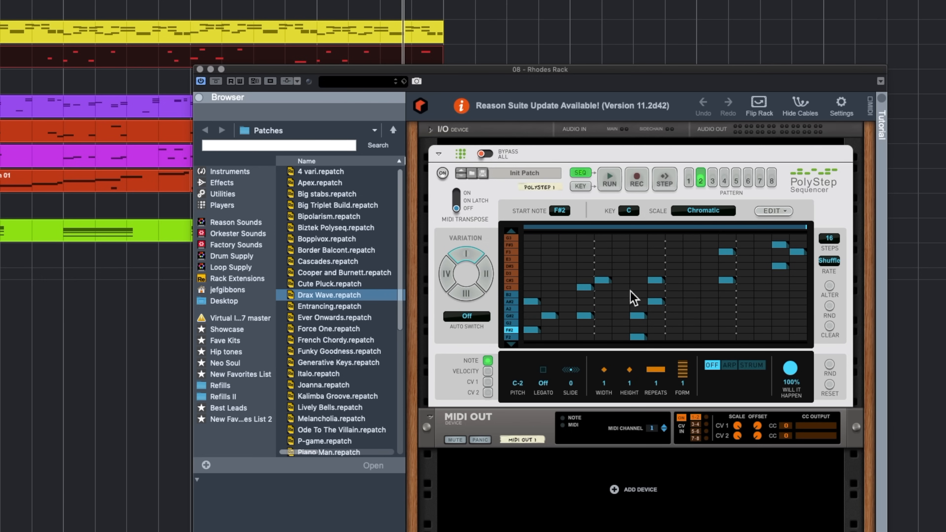
Step: Run PolyStep pattern 2 in the Rhodes Rack to audition it, including through the Rhodes track, and stop it
{"action": "left_click", "coordinate": [610, 180]}
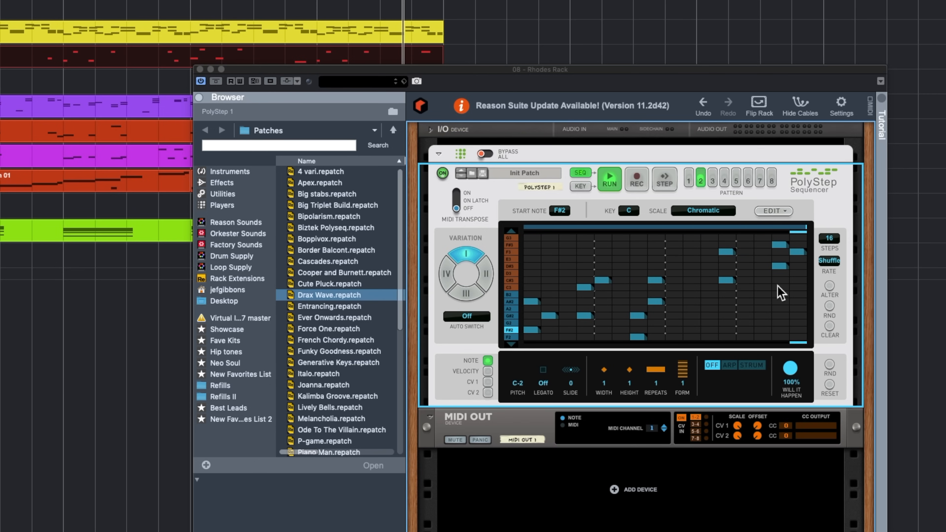
{"action": "left_click", "coordinate": [614, 183]}
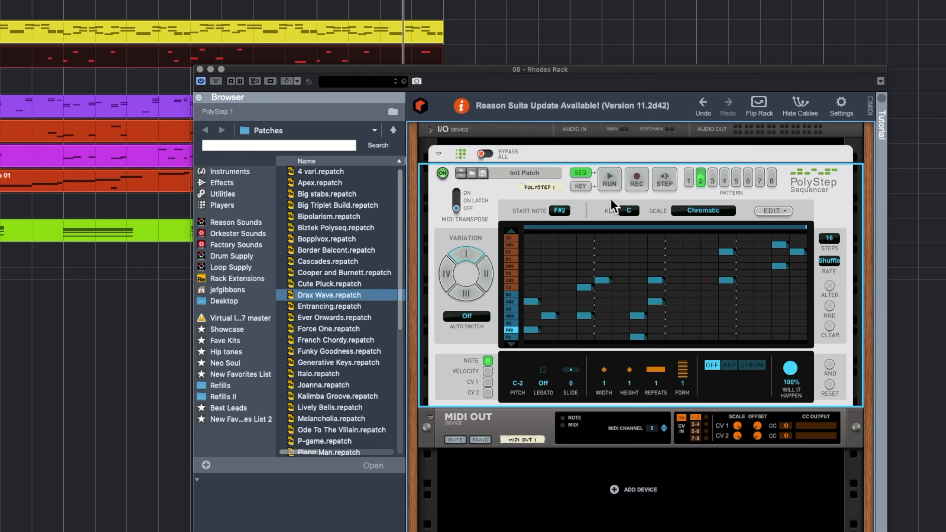
{"action": "left_click", "coordinate": [0, 151]}
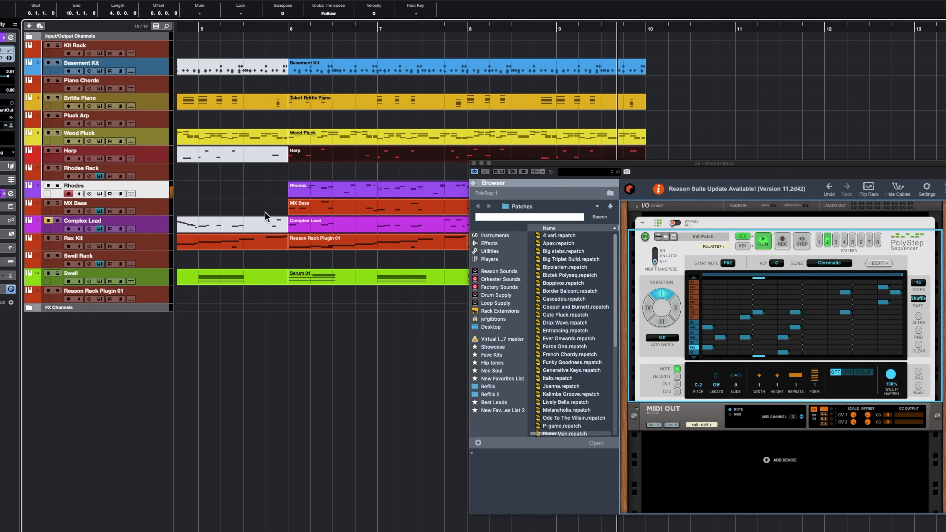
{"action": "left_click", "coordinate": [761, 243]}
Step: Select the Rhodes track, switch PolyStep to pattern 1, run it to audition the sequence and stop it
{"action": "left_click", "coordinate": [153, 176]}
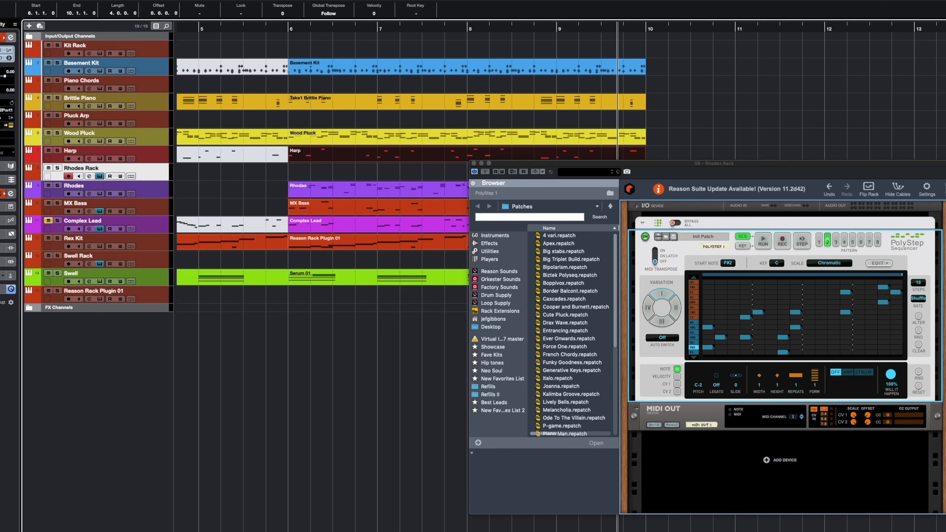
{"action": "left_click", "coordinate": [157, 194]}
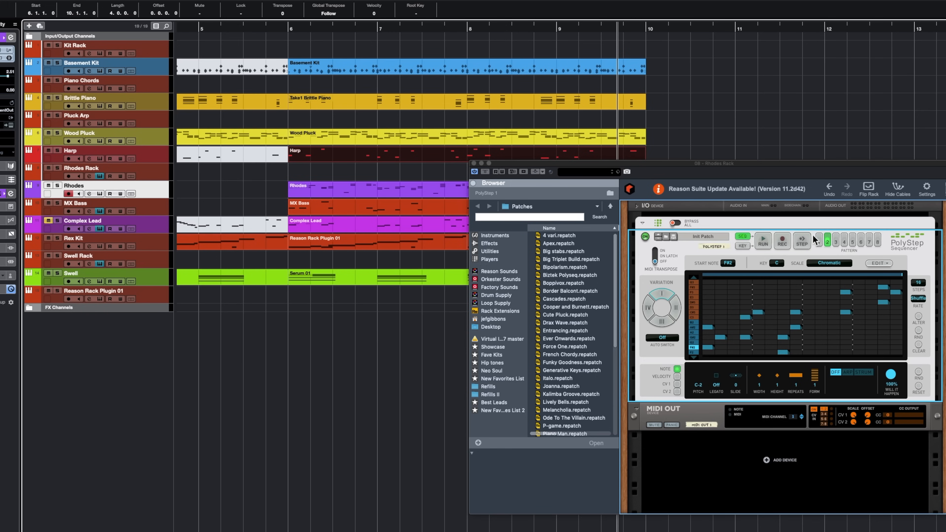
{"action": "left_click", "coordinate": [820, 241]}
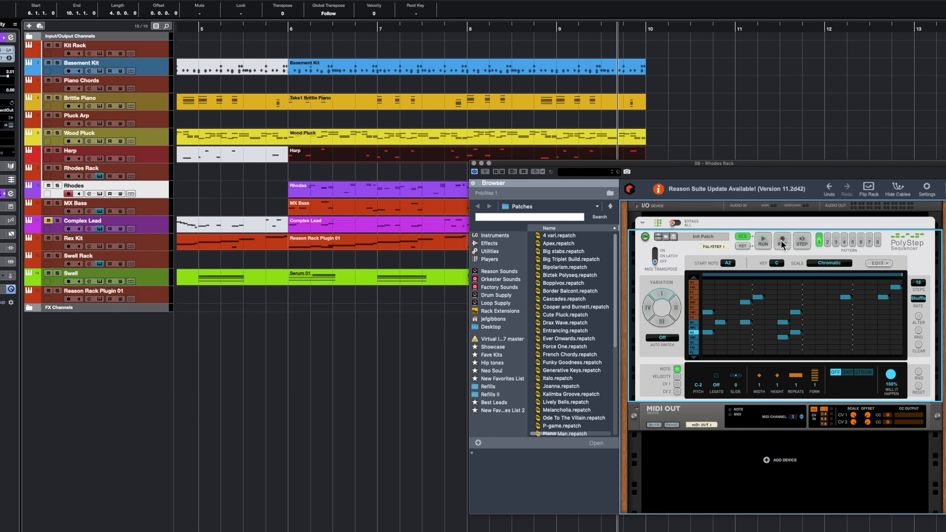
{"action": "left_click", "coordinate": [765, 241]}
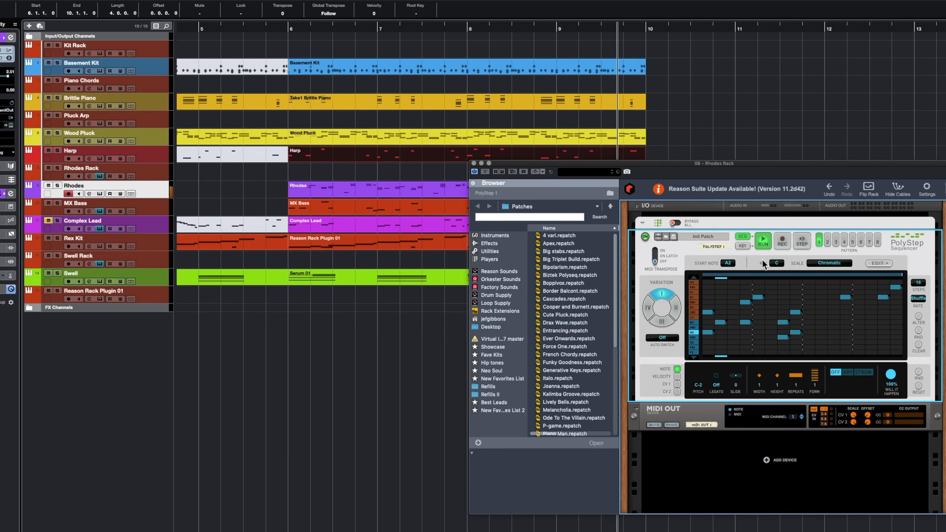
{"action": "left_click", "coordinate": [766, 242]}
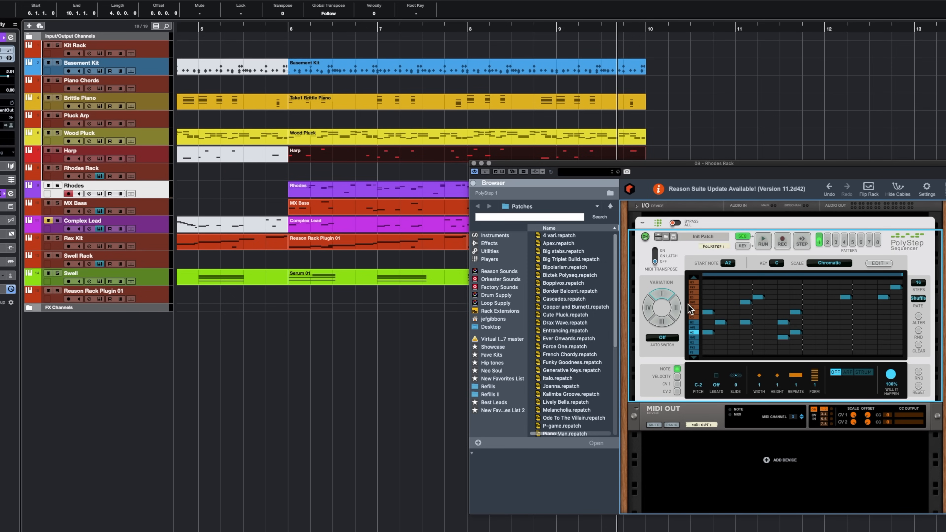
Step: Check PolyStep's pattern copy and paste options and switch back to pattern 2
{"action": "left_click", "coordinate": [892, 265]}
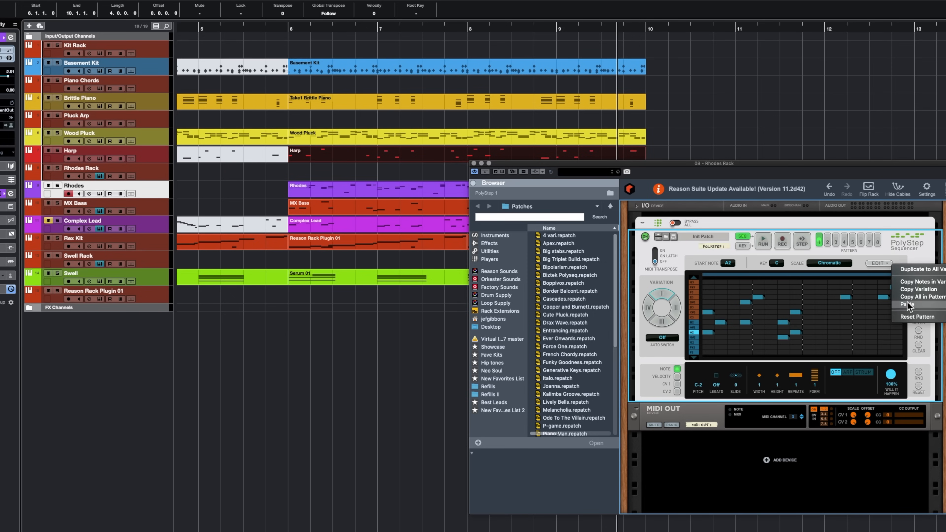
{"action": "left_click", "coordinate": [892, 249]}
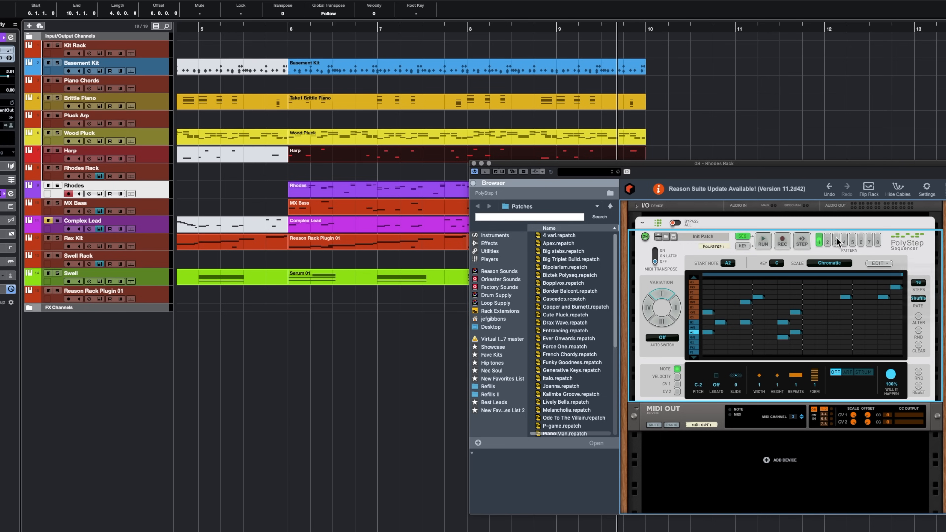
{"action": "left_click", "coordinate": [830, 239]}
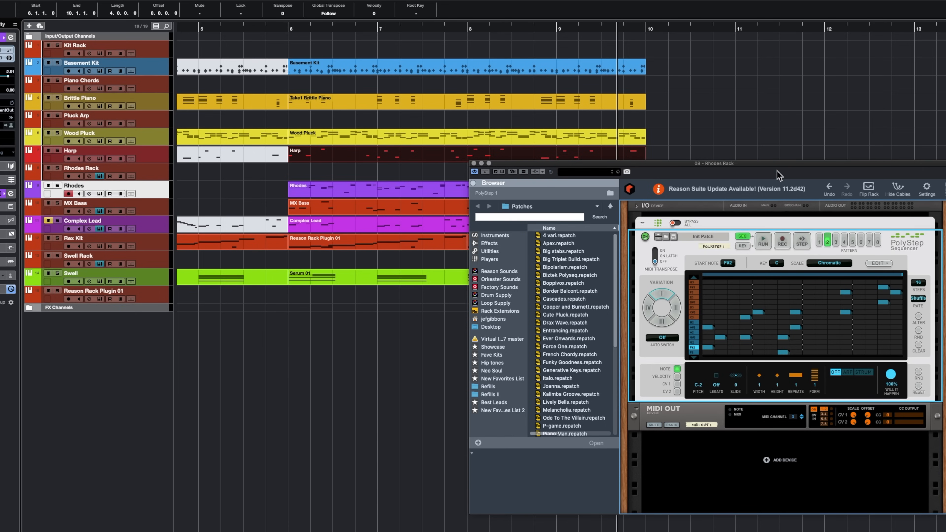
Step: Record PolyStep's output onto the Rhodes track from bar 11, switching from pattern 2 to pattern 1 and back during the take
{"action": "left_click_drag", "start_coordinate": [778, 172], "coordinate": [439, 158]}
{"action": "left_click", "coordinate": [733, 29]}
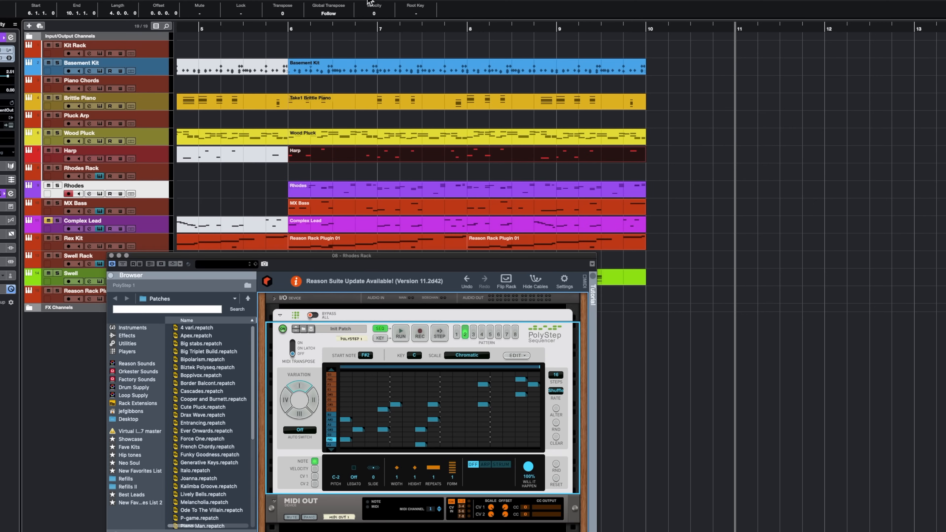
{"action": "left_click", "coordinate": [357, 1]}
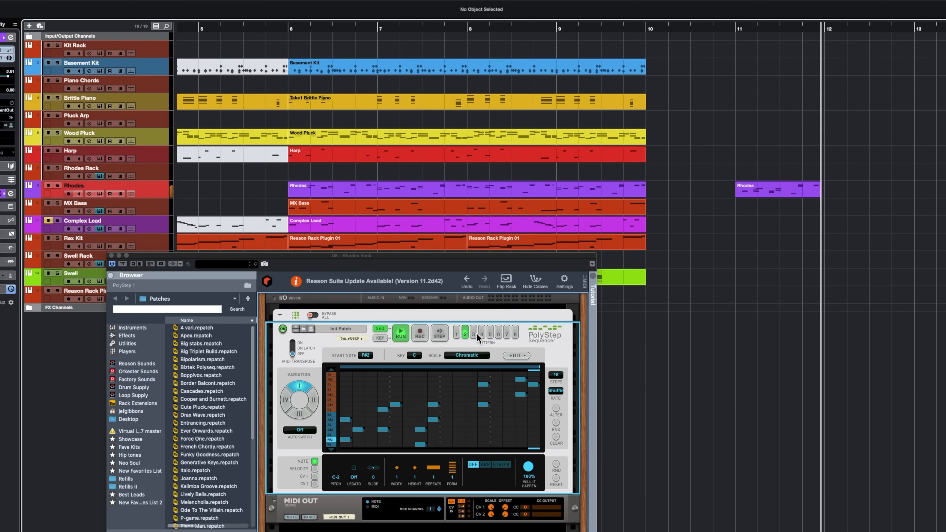
{"action": "left_click", "coordinate": [458, 334]}
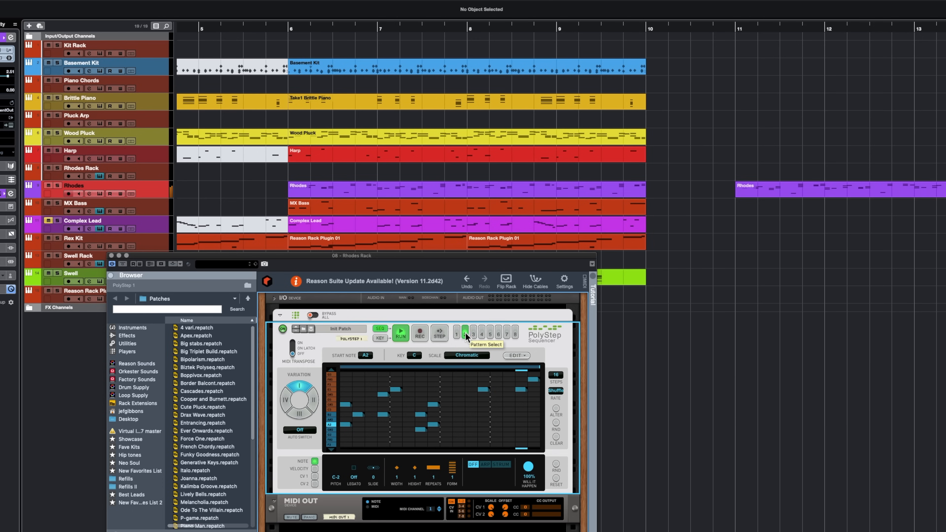
{"action": "left_click", "coordinate": [465, 332]}
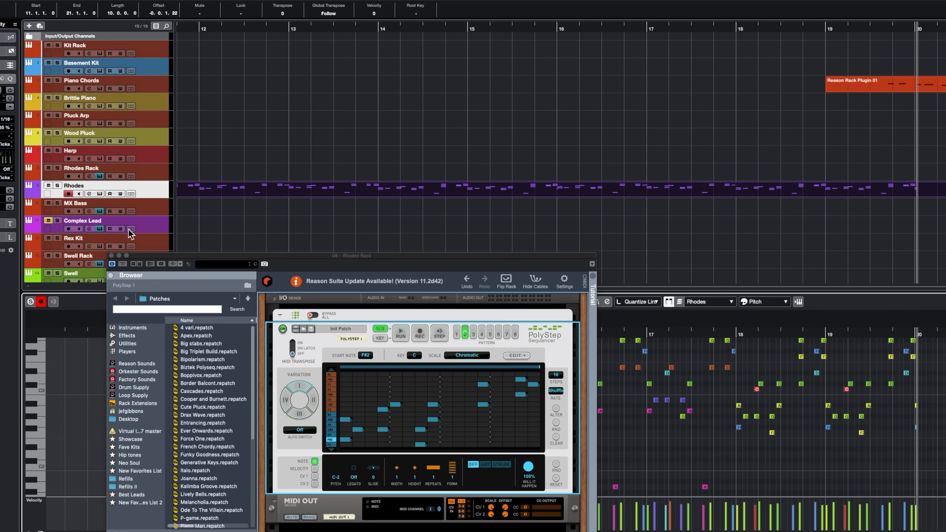
Step: Close the Rhodes Rack plugin window and examine the recorded Rhodes notes in the Key Editor
{"action": "left_click", "coordinate": [111, 255]}
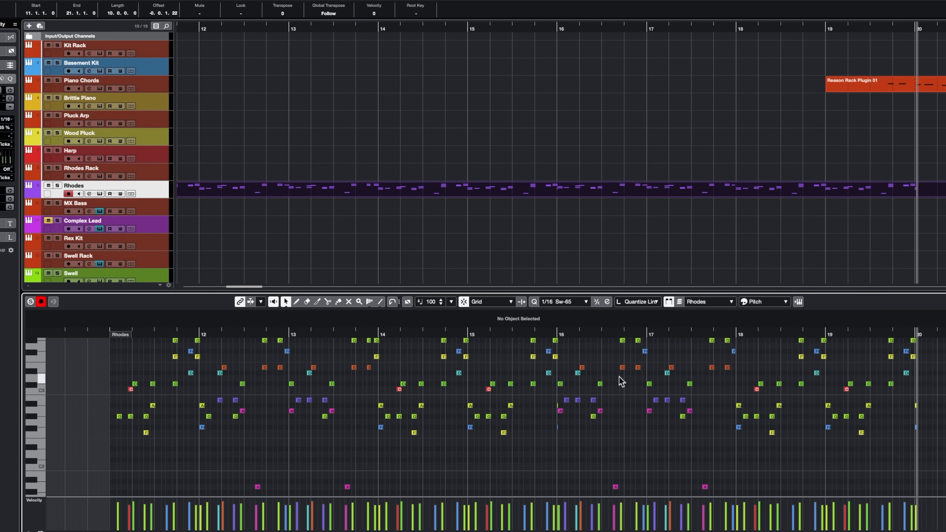
{"action": "key", "text": "h"}
{"action": "key", "text": "h"}
{"action": "key", "text": "h"}
{"action": "scroll", "coordinate": [445, 390], "scroll_direction": "left", "scroll_amount": 5}
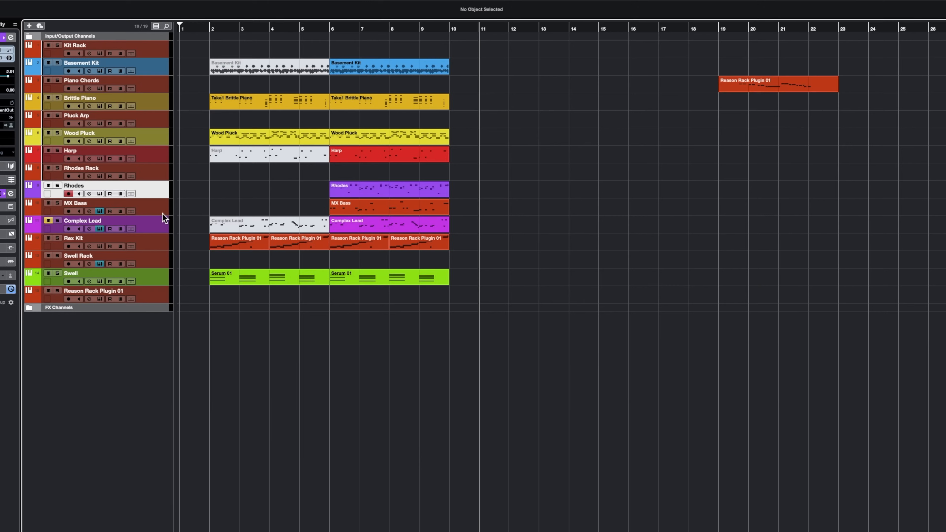
Step: Solo the MX Bass track and play its part from bar 6
{"action": "left_click", "coordinate": [162, 213]}
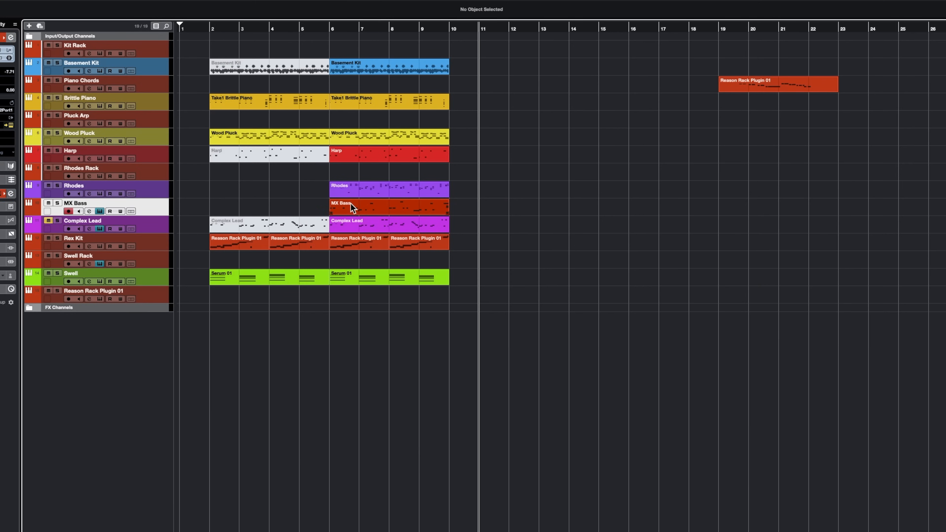
{"action": "left_click", "coordinate": [361, 216]}
{"action": "left_click", "coordinate": [57, 203]}
{"action": "key", "text": "space"}
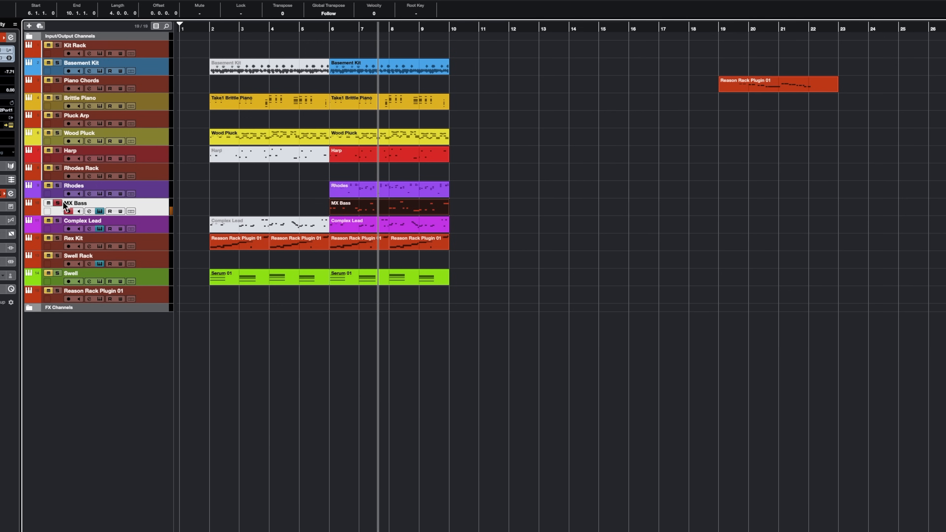
{"action": "left_click", "coordinate": [154, 233]}
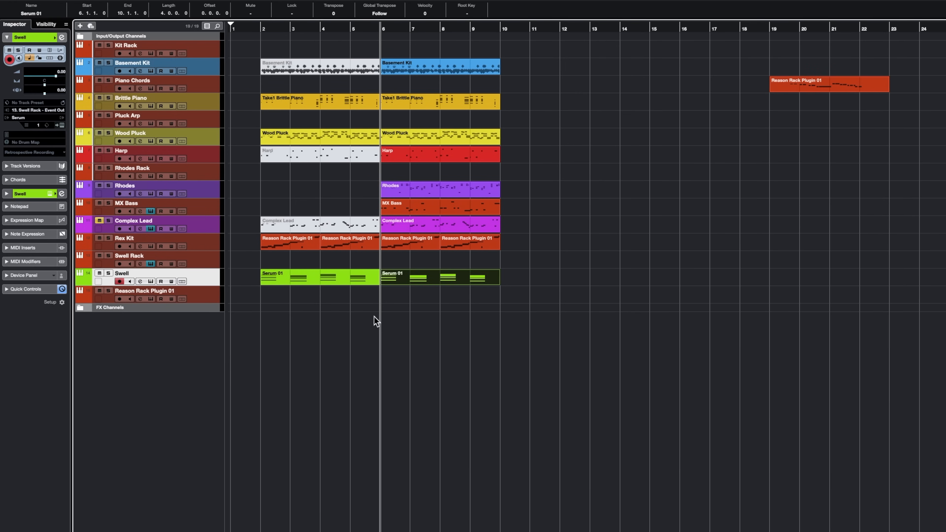
Step: View the Swell track's Serum instrument, and open the Swell Rack's Scales & Chords plugin, placing its window beside the parts
{"action": "left_click", "coordinate": [62, 125]}
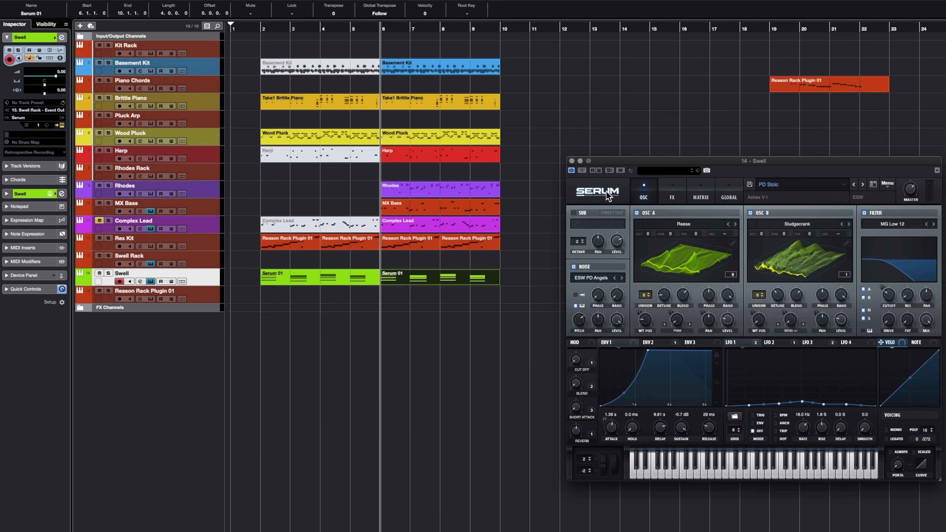
{"action": "left_click", "coordinate": [572, 161]}
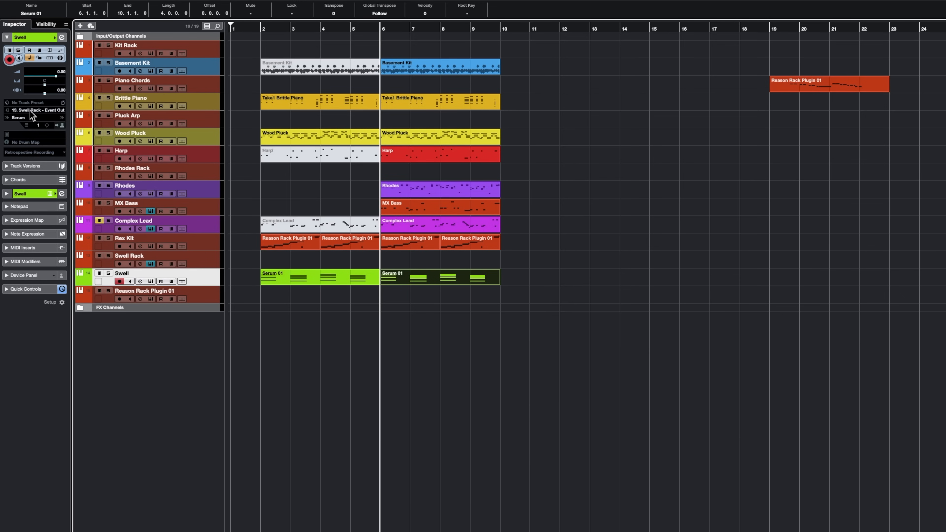
{"action": "left_click", "coordinate": [207, 258]}
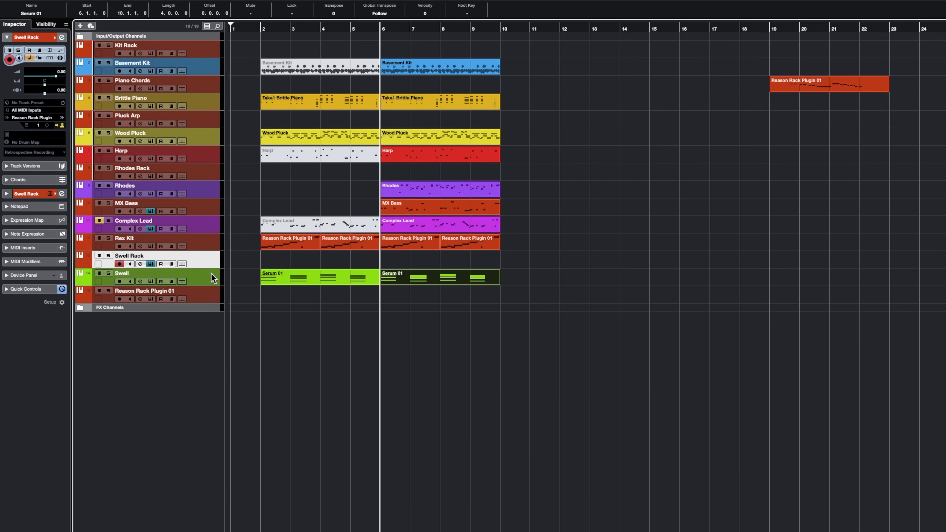
{"action": "left_click", "coordinate": [61, 125]}
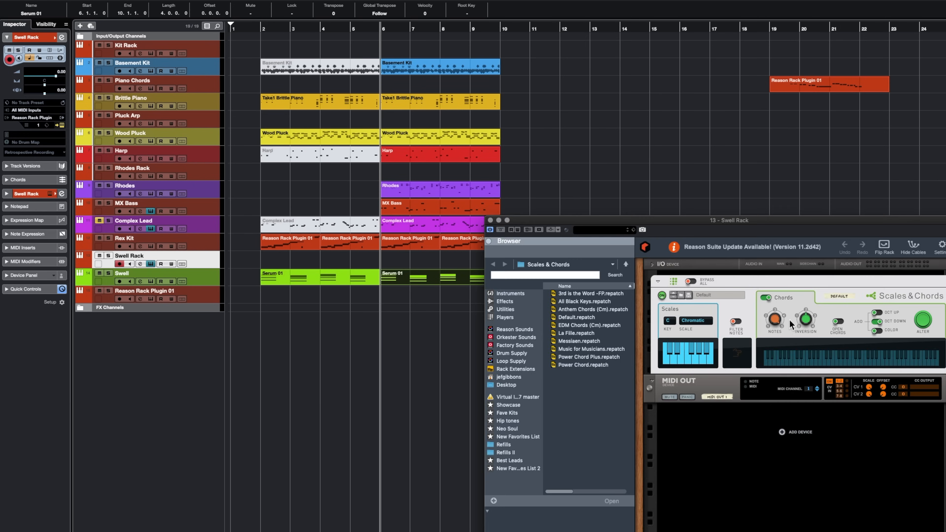
{"action": "left_click_drag", "start_coordinate": [755, 220], "coordinate": [784, 110]}
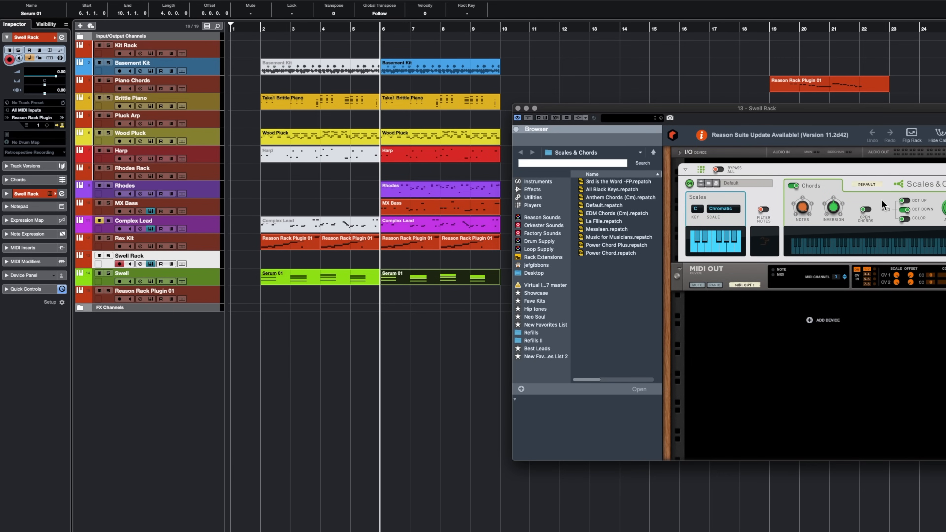
Step: Record-enable the Swell track together with Swell Rack, and switch Swell Rack to monitoring instead of recording
{"action": "left_click", "coordinate": [119, 281]}
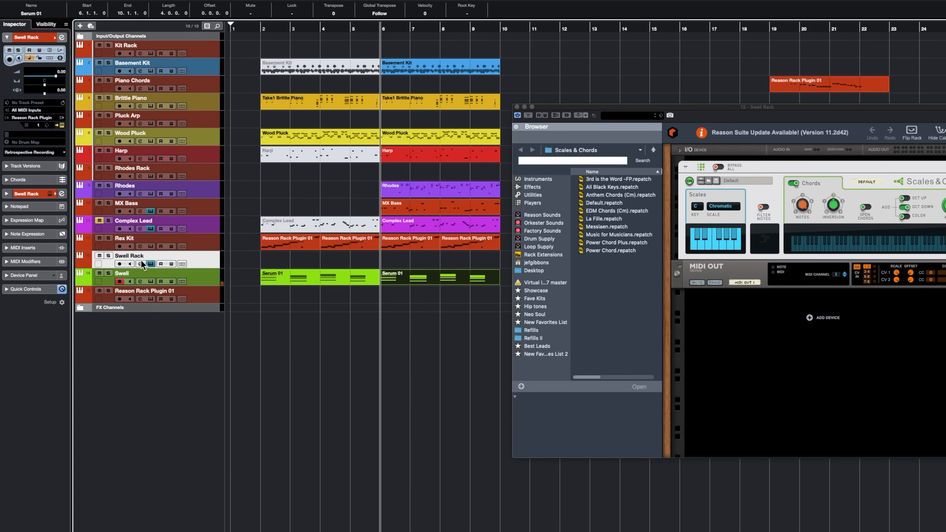
{"action": "left_click", "coordinate": [119, 264]}
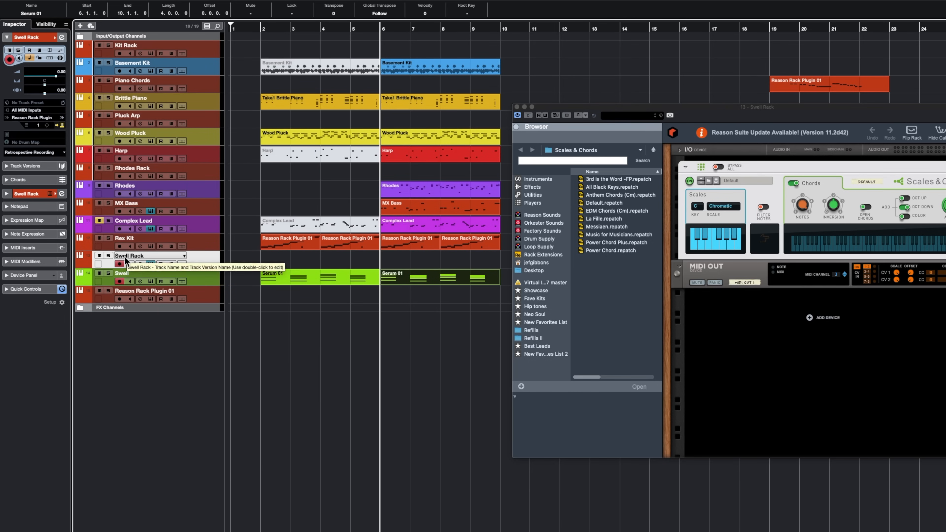
{"action": "left_click", "coordinate": [130, 264]}
{"action": "left_click", "coordinate": [119, 264]}
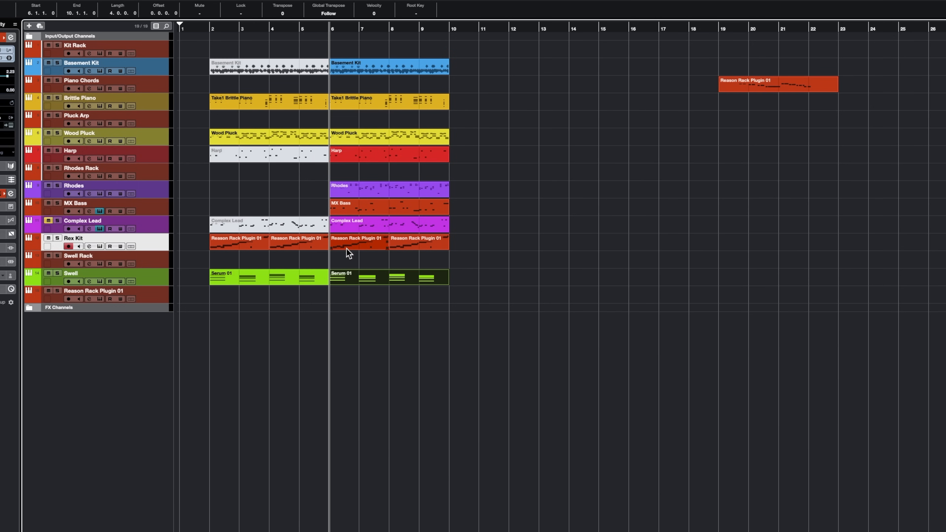
Step: Open the Rex Kit track's Reason Rack Plugin and run Dr. OctoRex's ge_brk80_sleepy_kcksnr loop with loop playback enabled
{"action": "left_click", "coordinate": [11, 125]}
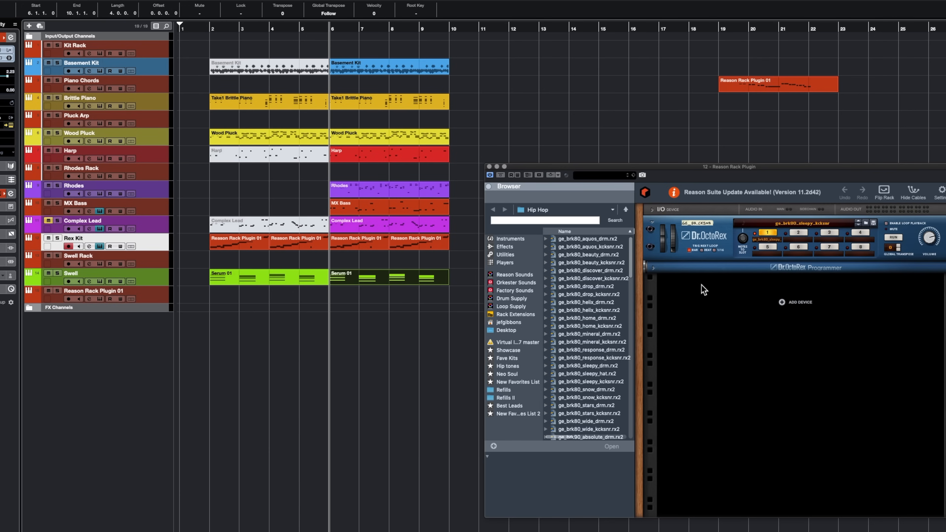
{"action": "left_click", "coordinate": [895, 241]}
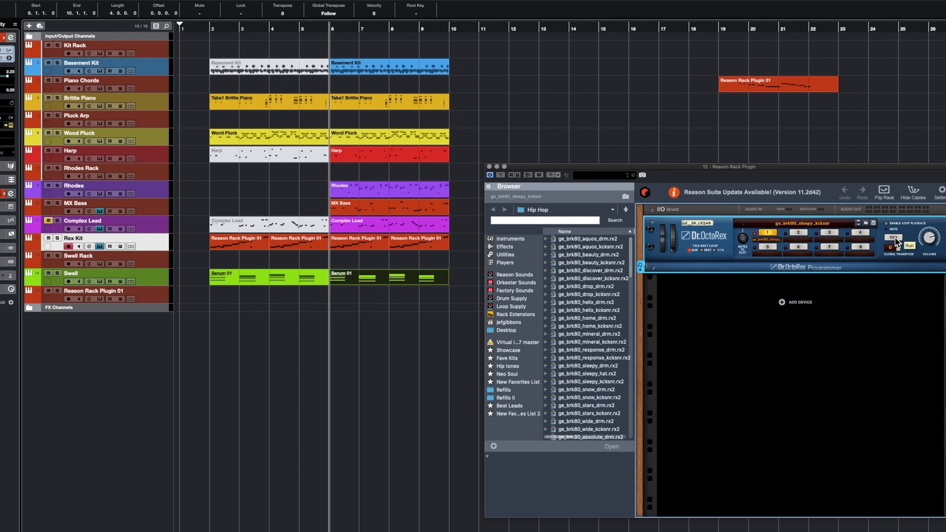
{"action": "left_click", "coordinate": [886, 224]}
{"action": "left_click", "coordinate": [893, 239]}
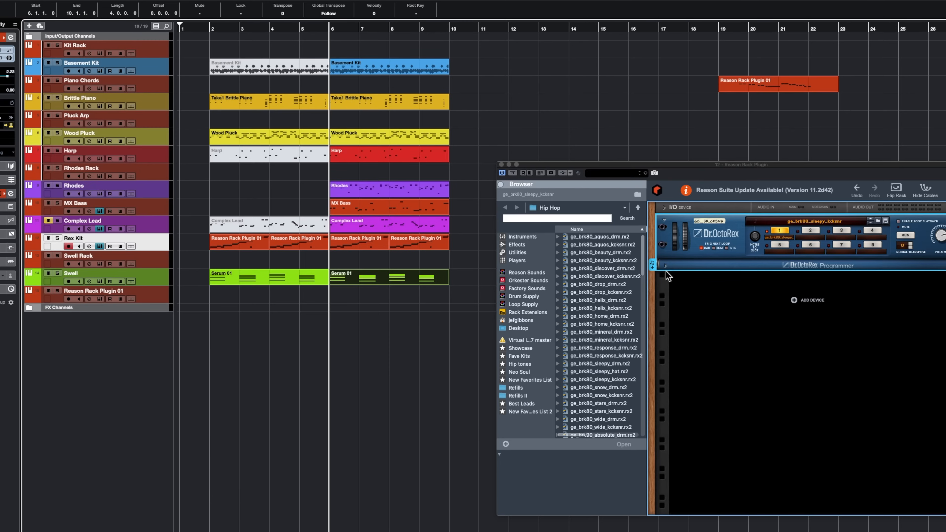
Step: Transfer the Dr. OctoRex loop as a MIDI part onto the Rex Kit track at bar 11 and delete that part
{"action": "left_click_drag", "start_coordinate": [653, 267], "coordinate": [481, 241]}
{"action": "left_click_drag", "start_coordinate": [568, 167], "coordinate": [663, 175]}
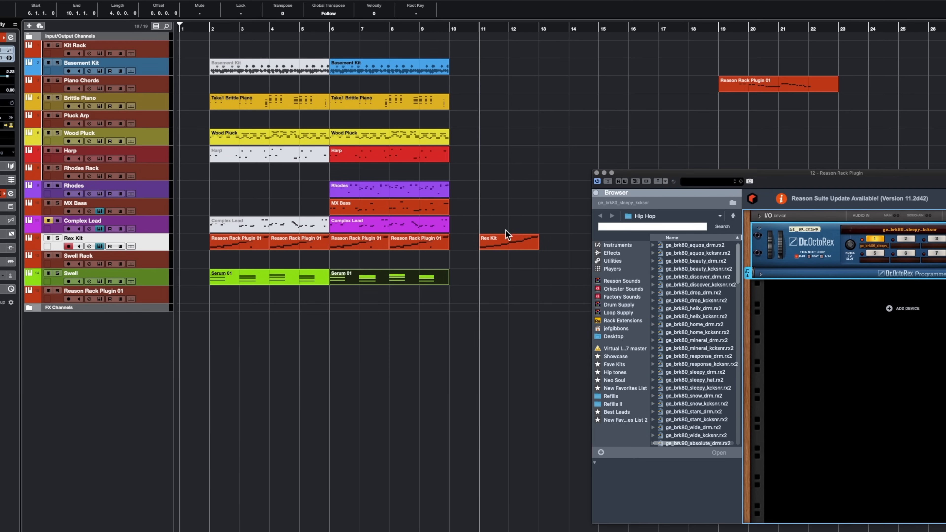
{"action": "left_click", "coordinate": [511, 243]}
{"action": "key", "text": "Delete"}
Step: Set the playhead to bar 2 and play the whole arrangement with no track soloed
{"action": "left_click", "coordinate": [212, 29]}
{"action": "left_click", "coordinate": [334, 33]}
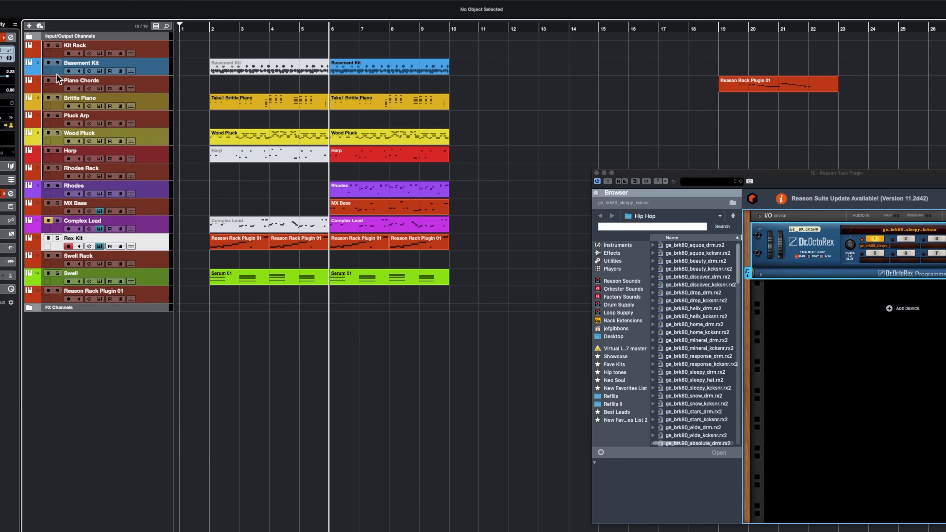
{"action": "left_click", "coordinate": [57, 62]}
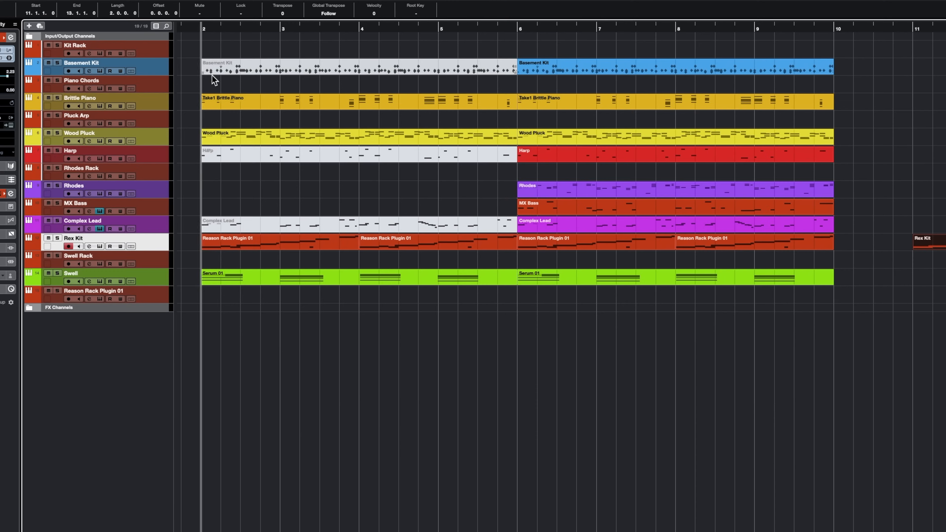
{"action": "key", "text": "space"}
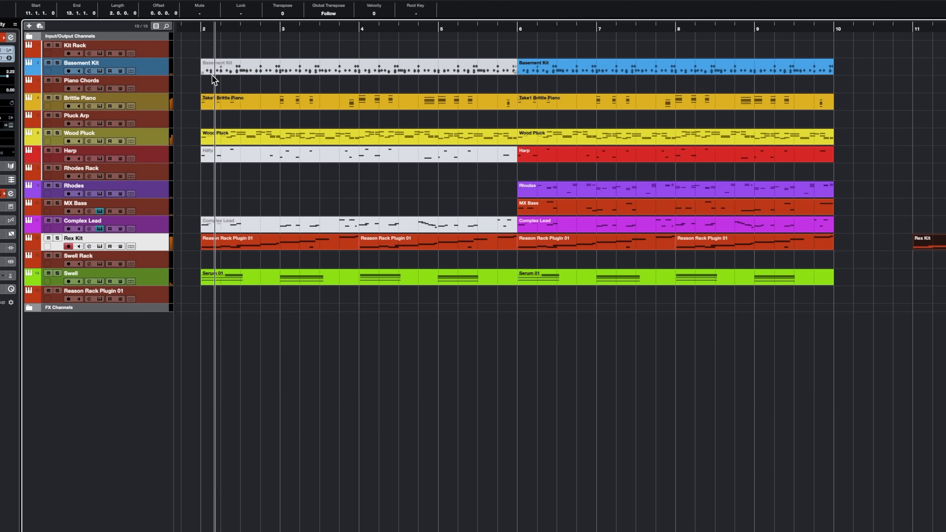